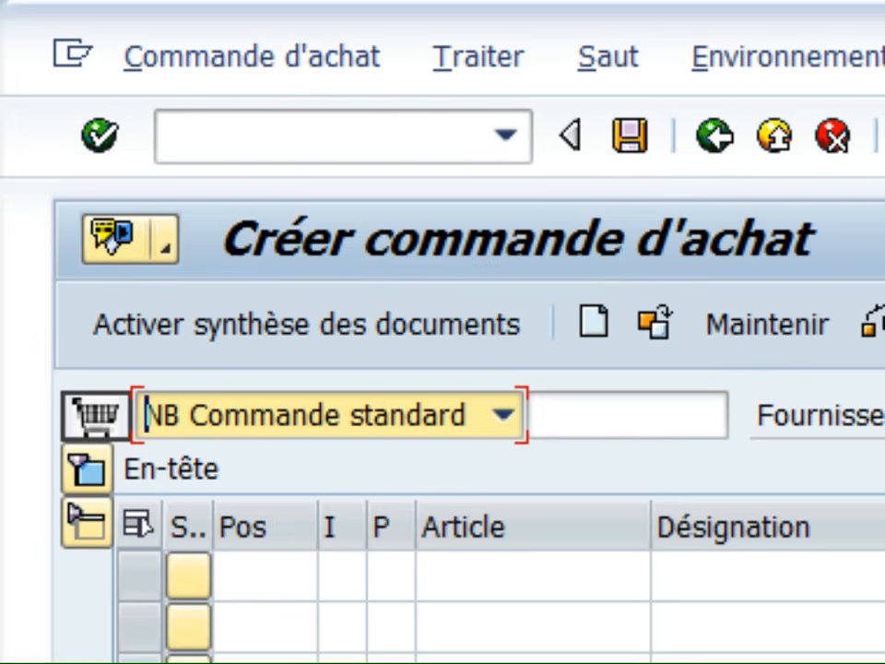
click(206, 52)
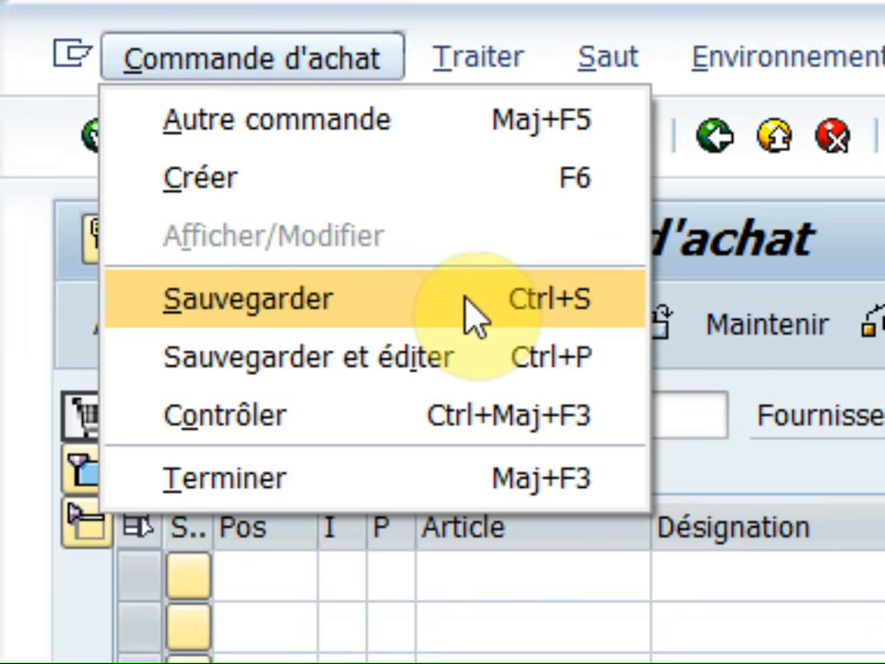
key(Escape)
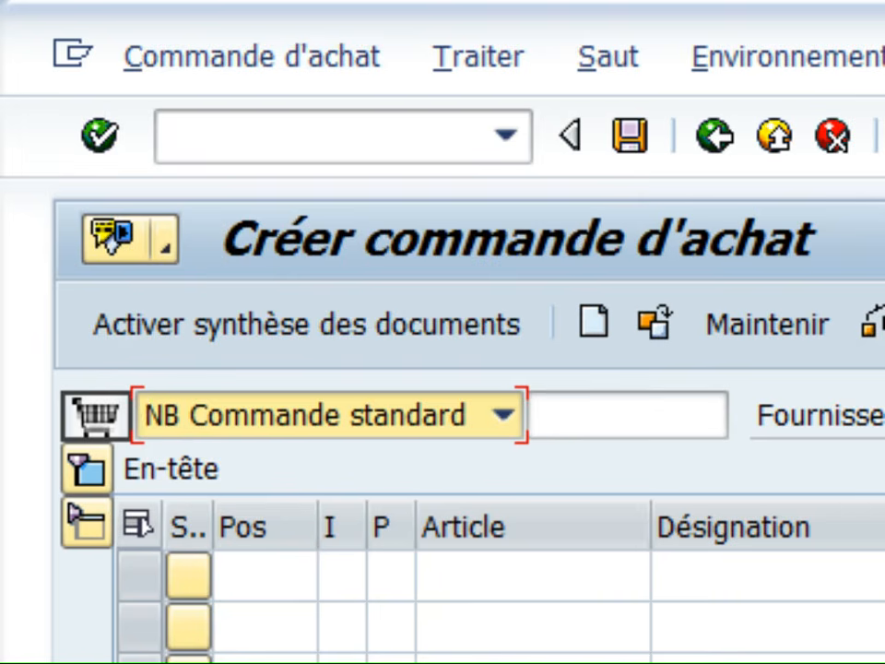
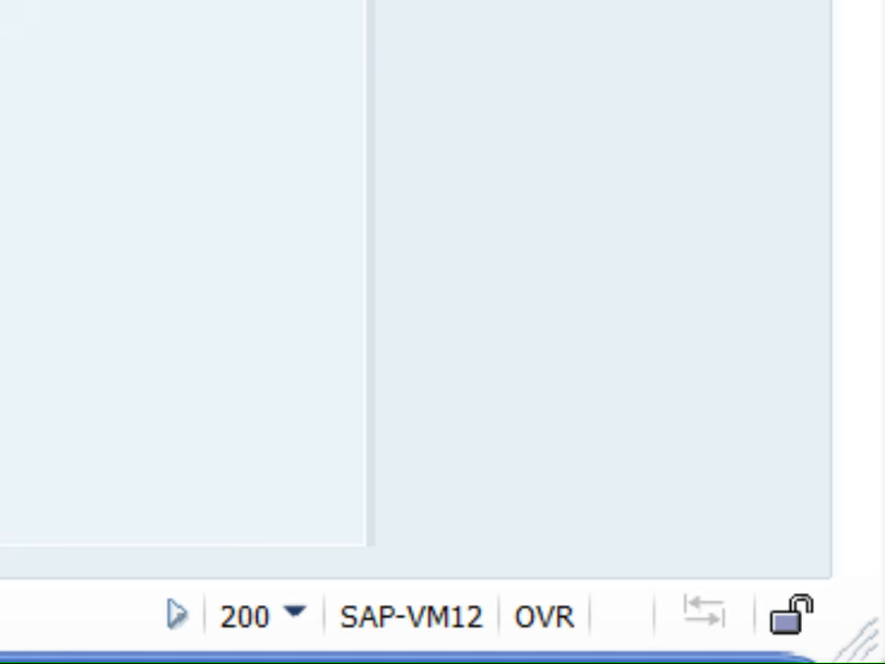
- Collapse the system information in the status bar, expand it again, and collapse it once more
click(178, 616)
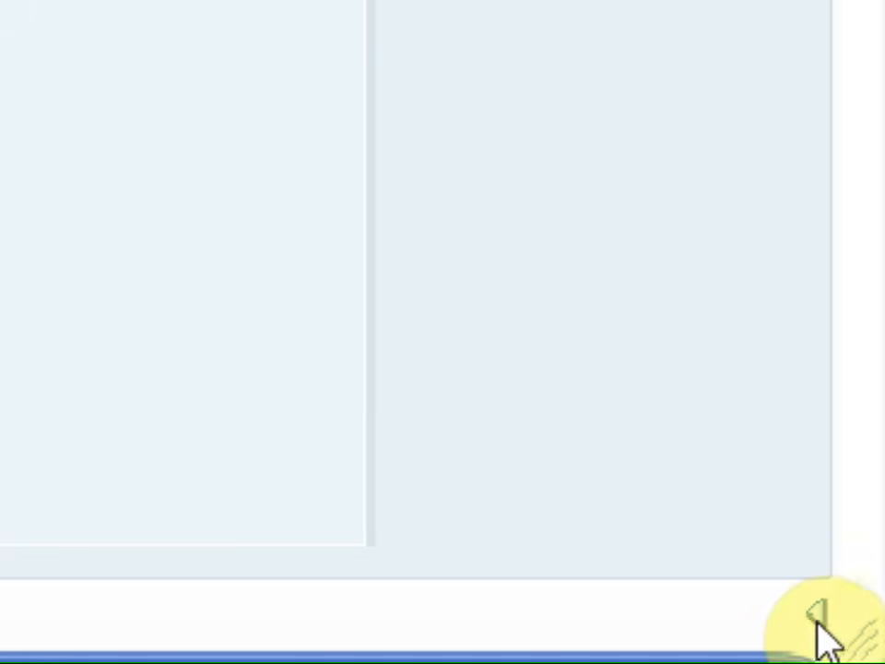
click(816, 616)
click(180, 616)
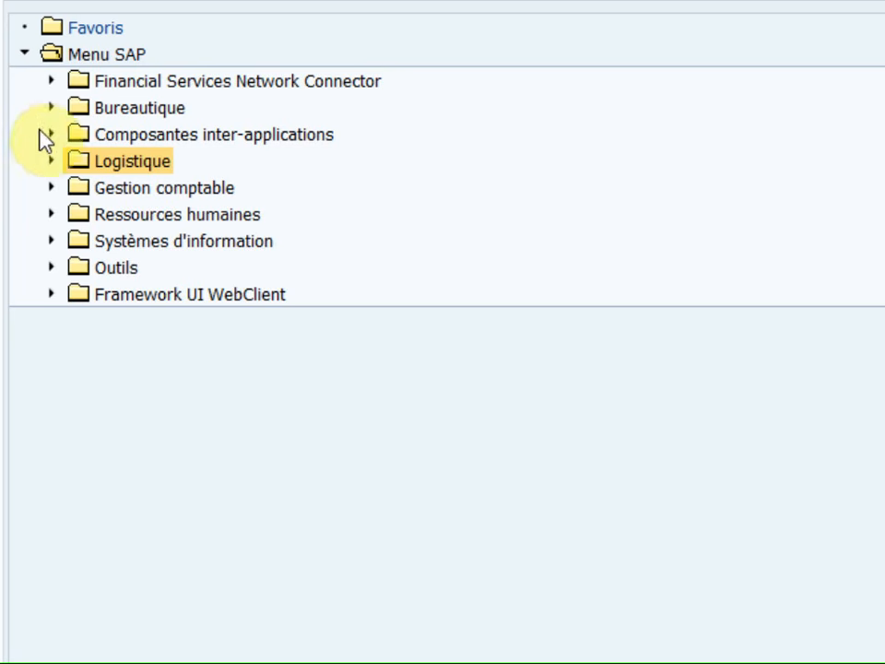
- Expand the SAP menu tree through Logistique, Gestion des articles, Achats and Commande d'achat to the transactions under Créer
click(51, 164)
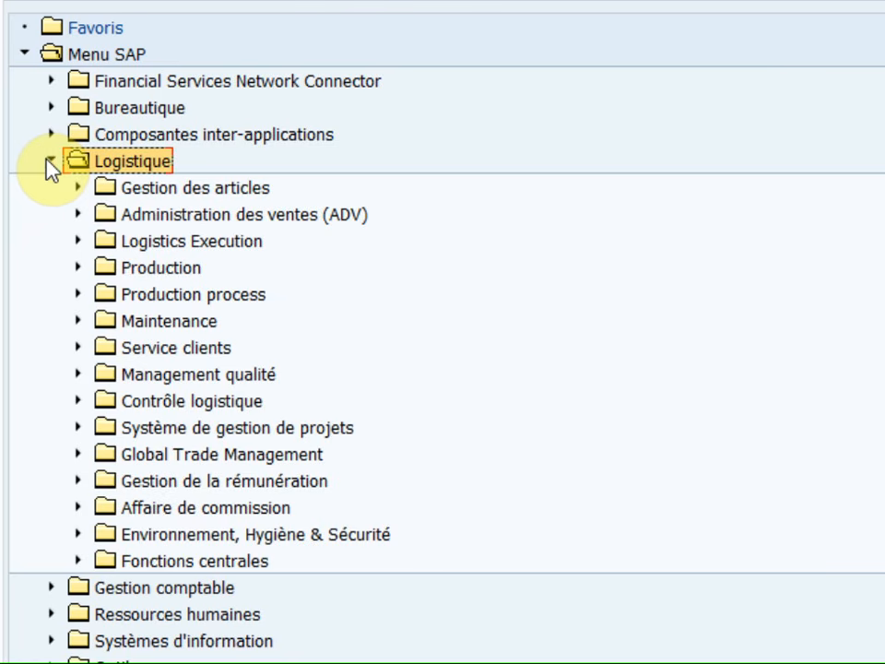
double_click(208, 189)
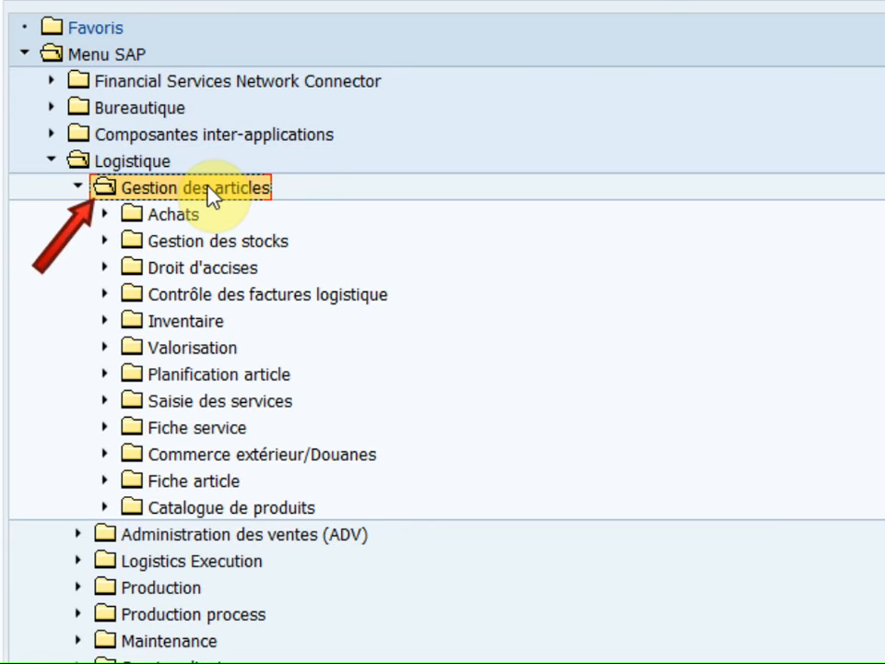
double_click(209, 189)
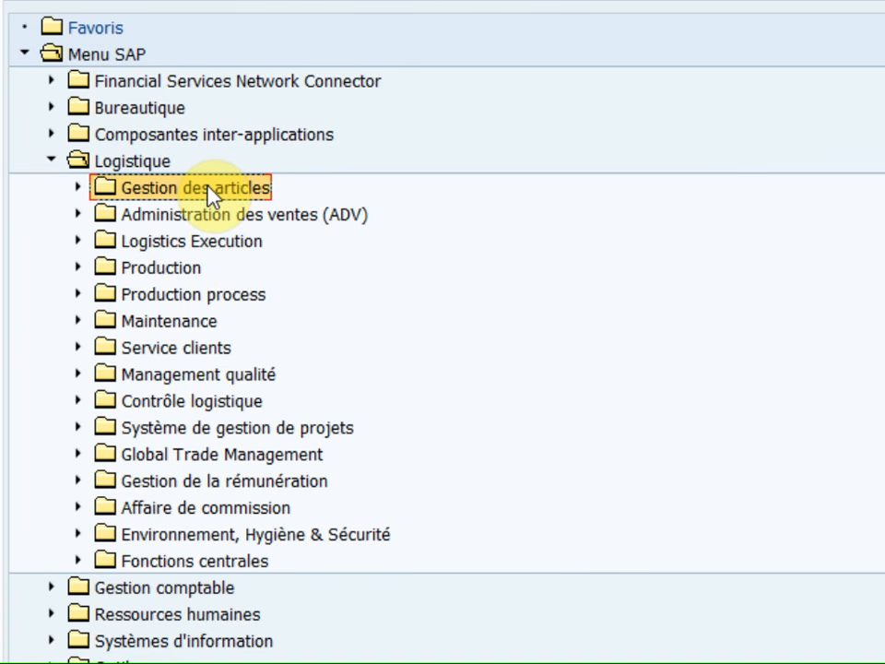
click(78, 187)
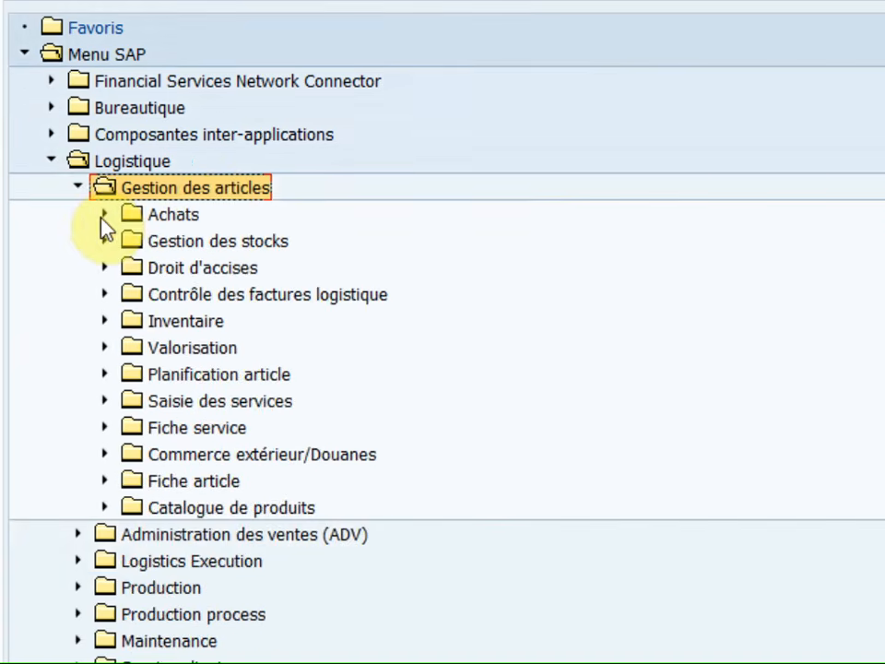
click(104, 214)
click(130, 241)
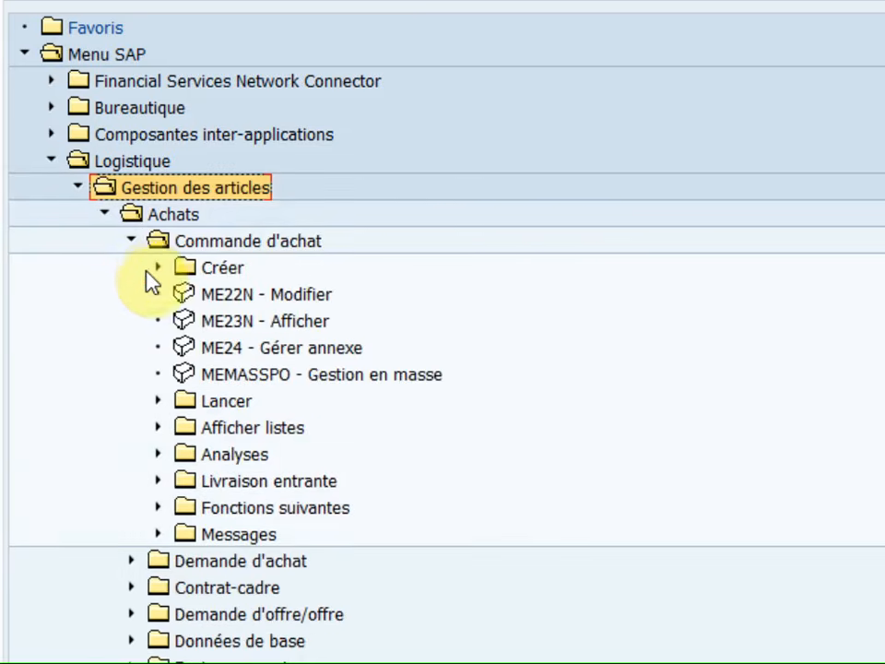
click(154, 267)
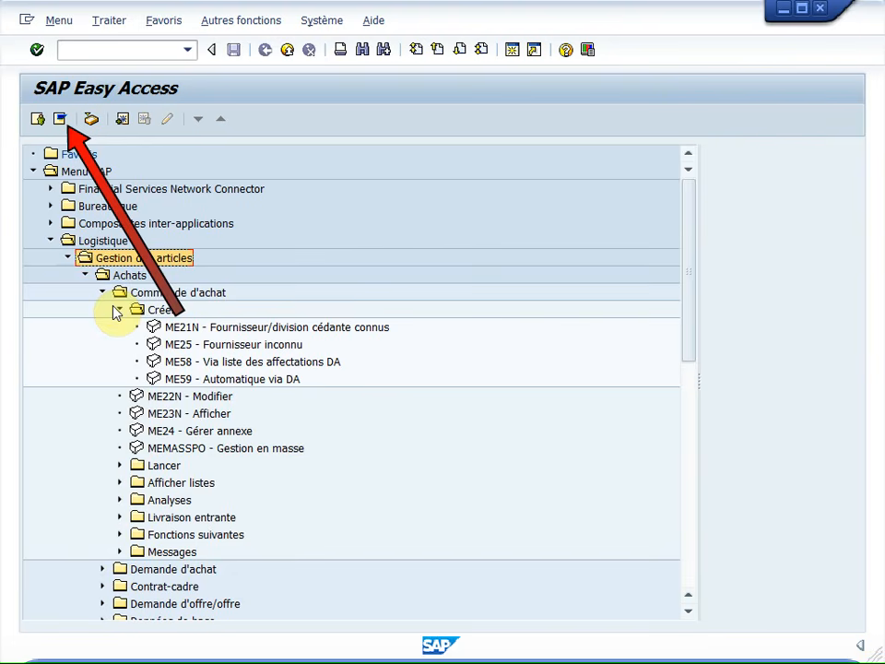
- Reset the SAP menu tree to its initial view and start transaction ME21N by its code
click(60, 120)
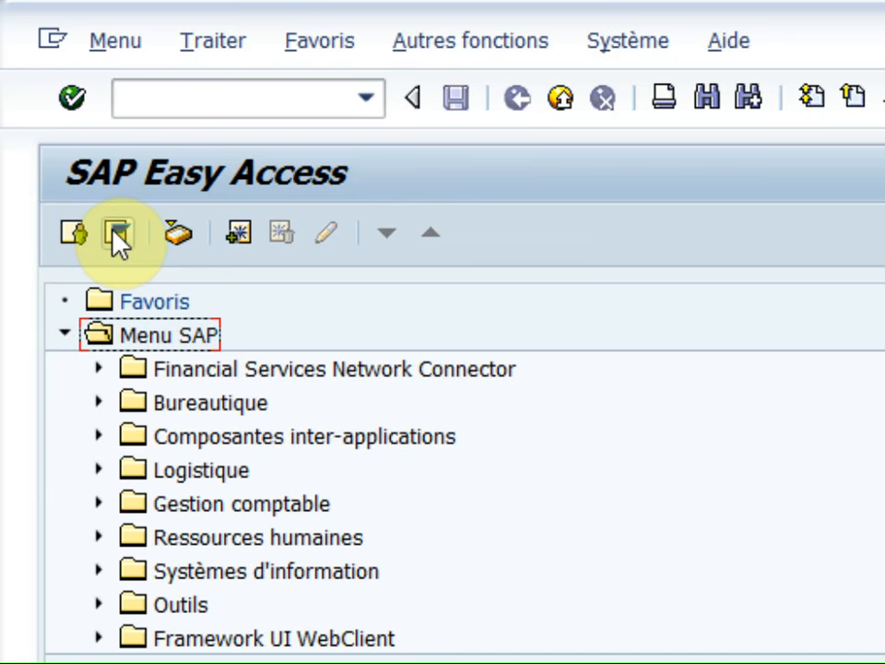
click(283, 98)
text(ME21N)
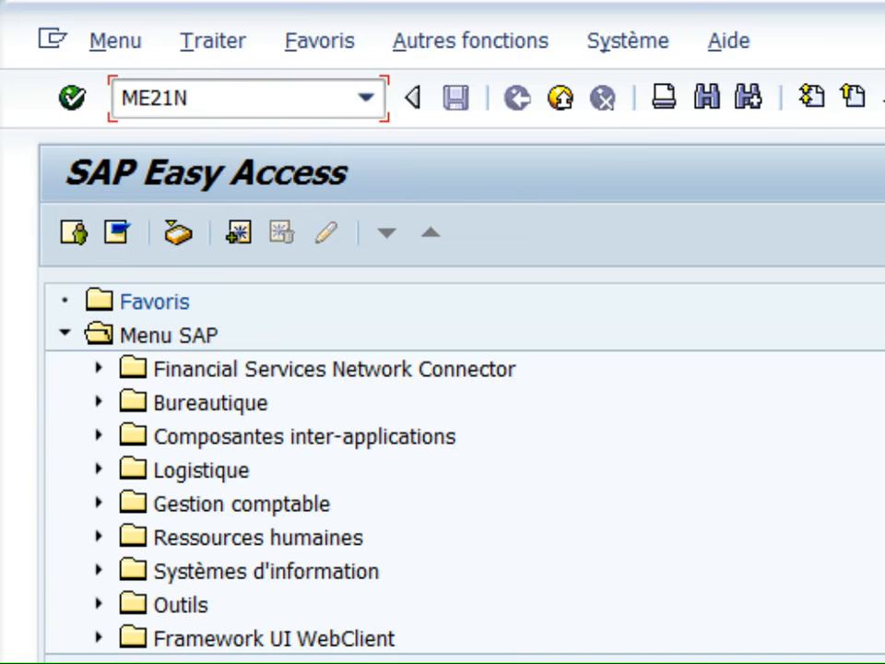
click(73, 100)
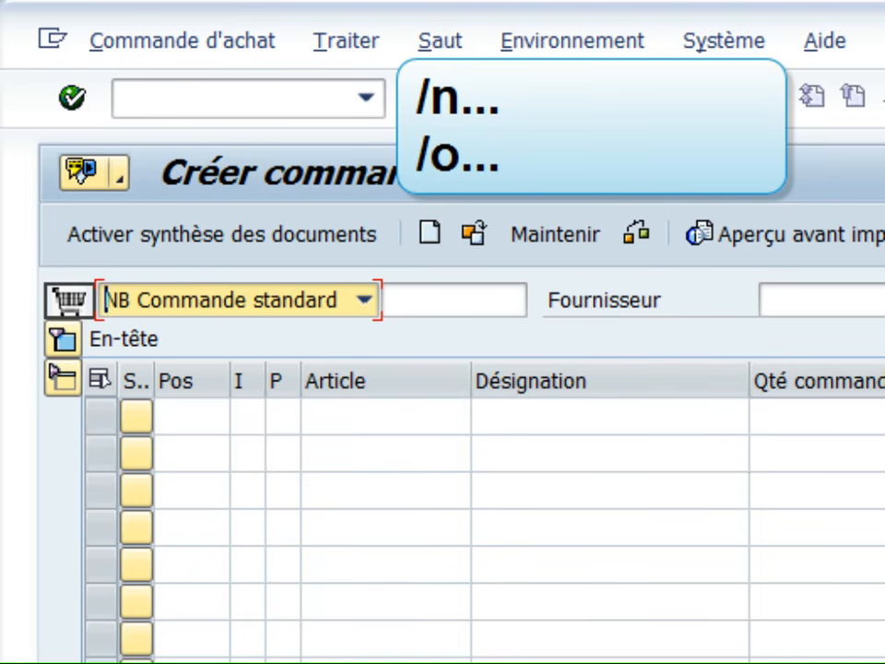
- Switch the current session directly to transaction MM03 with the command /NMM03
click(296, 93)
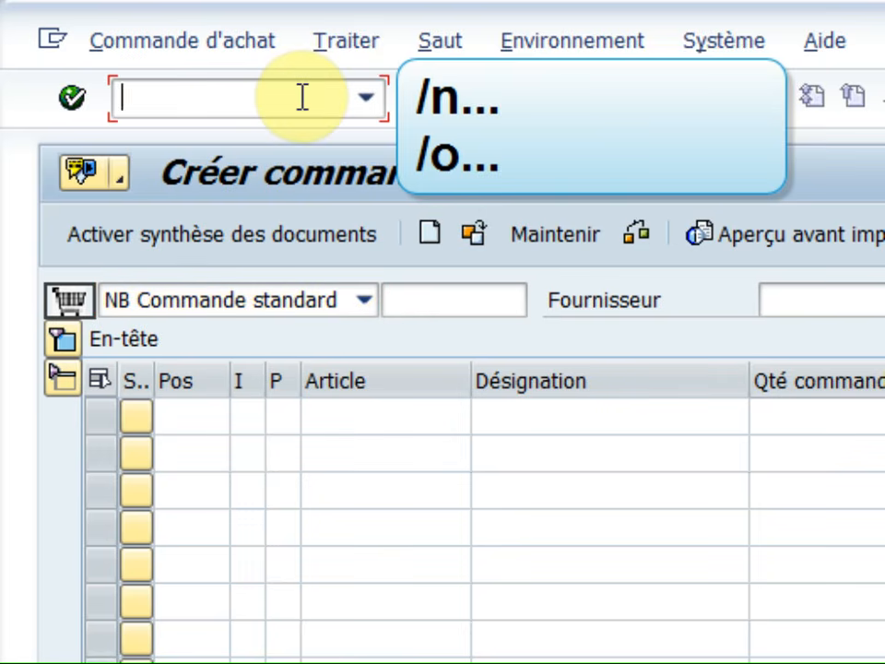
text(/)
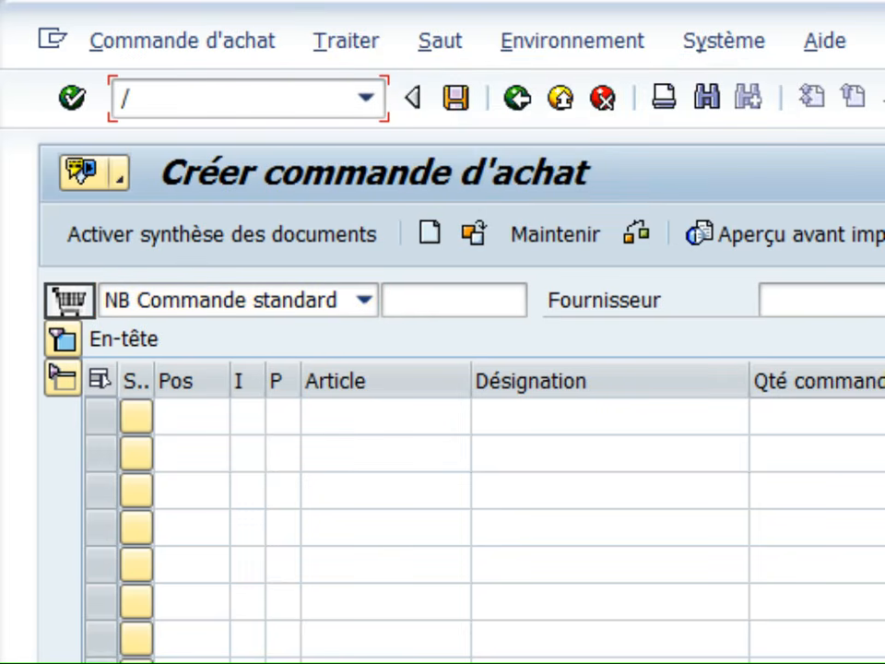
text(NMM03)
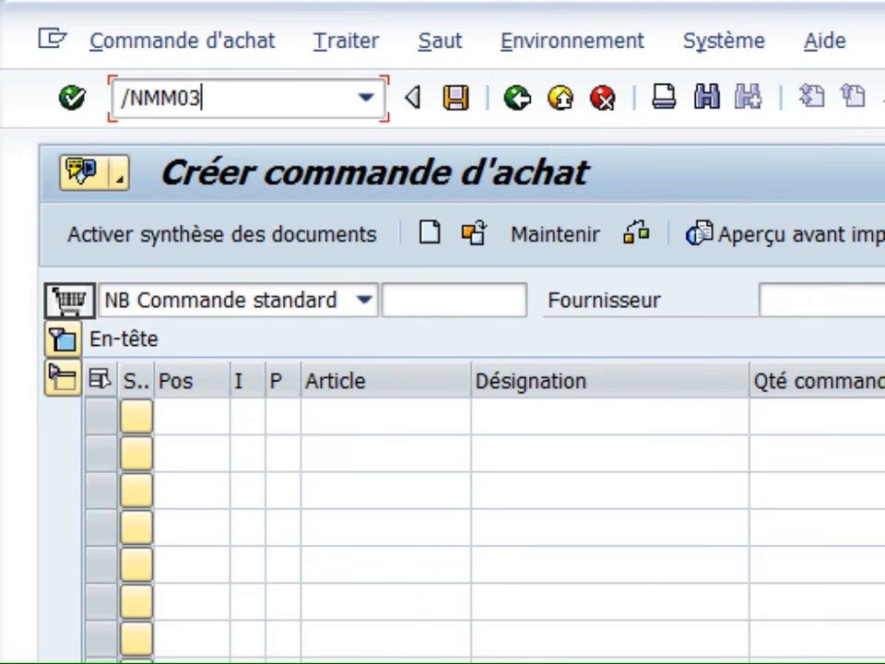
click(65, 92)
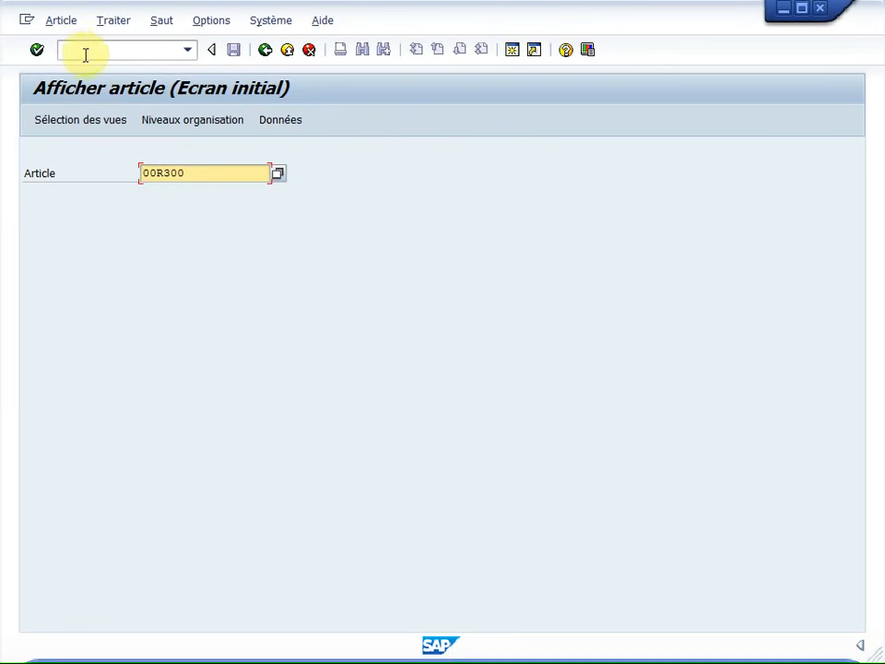
- Open transaction ME21N in a new session with the command /OME21N
click(84, 51)
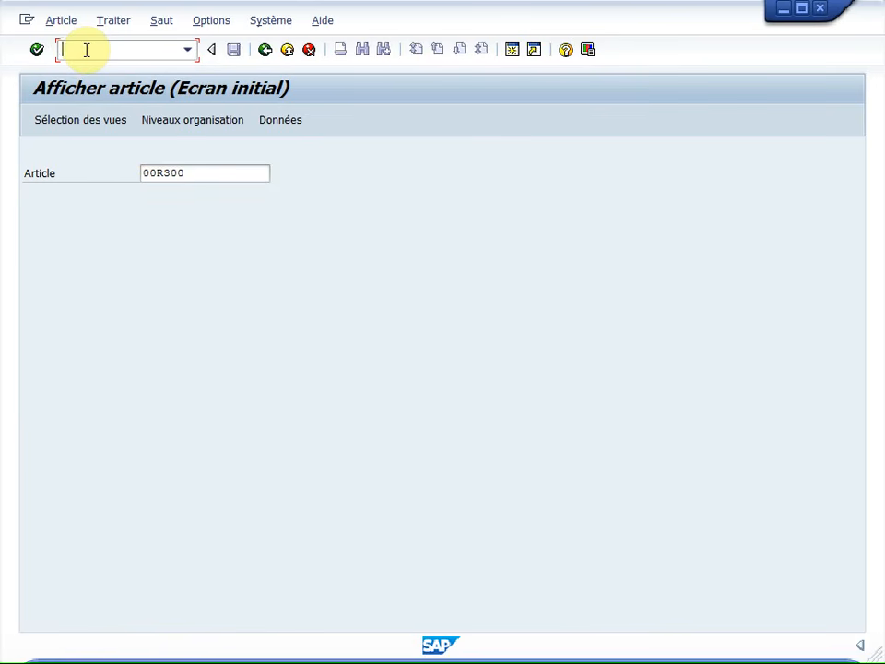
text(/O)
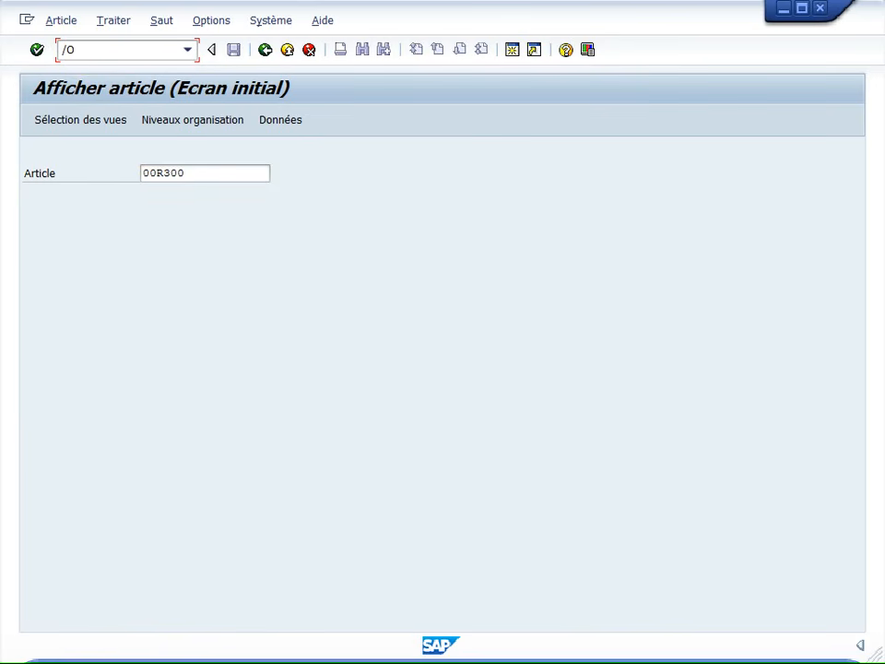
text(ME21N)
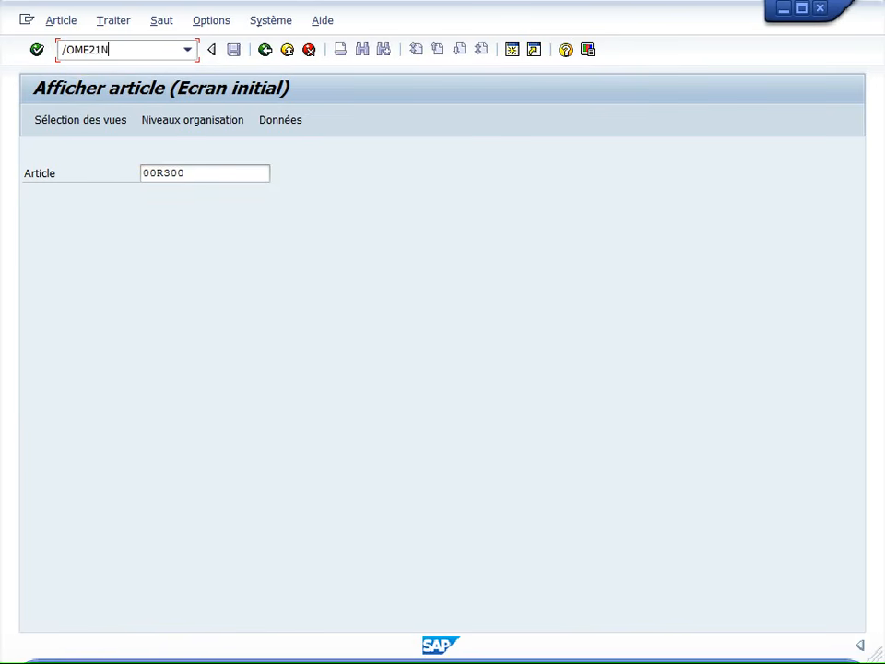
click(36, 51)
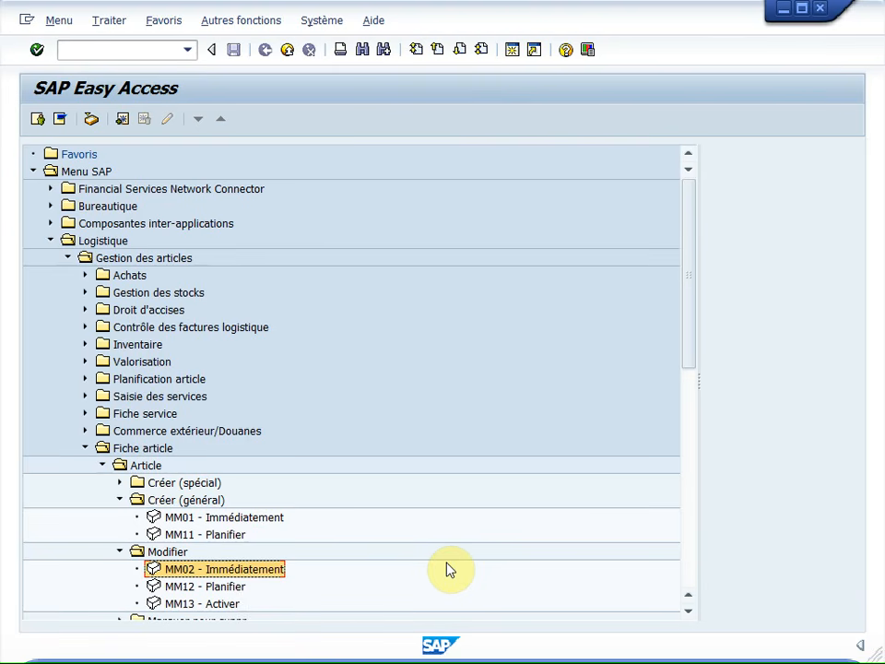
- Add the article transactions MM02 - Immédiatement and MM01 - Immédiatement from the SAP menu tree to the favorites
drag(266, 569, 128, 155)
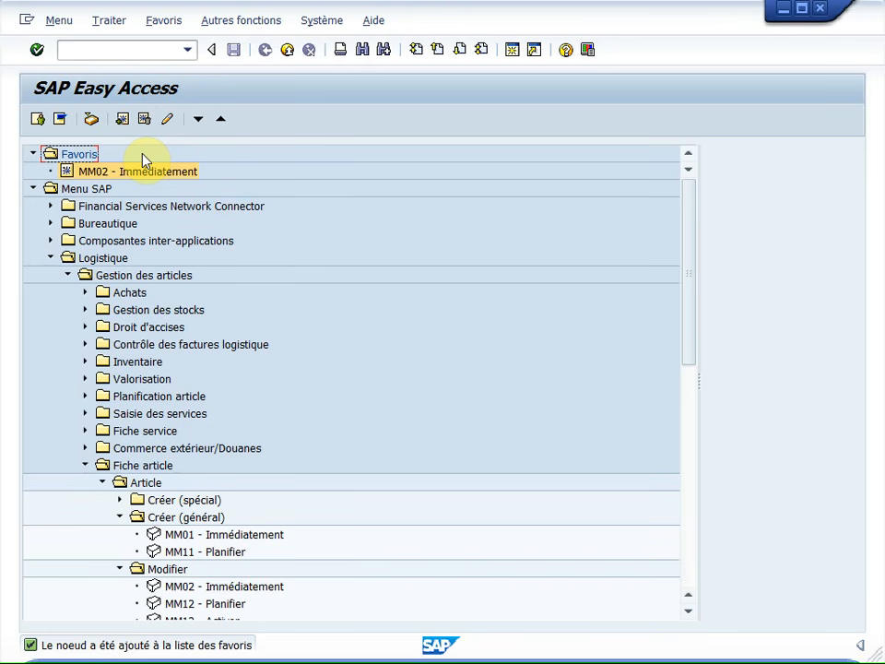
click(512, 535)
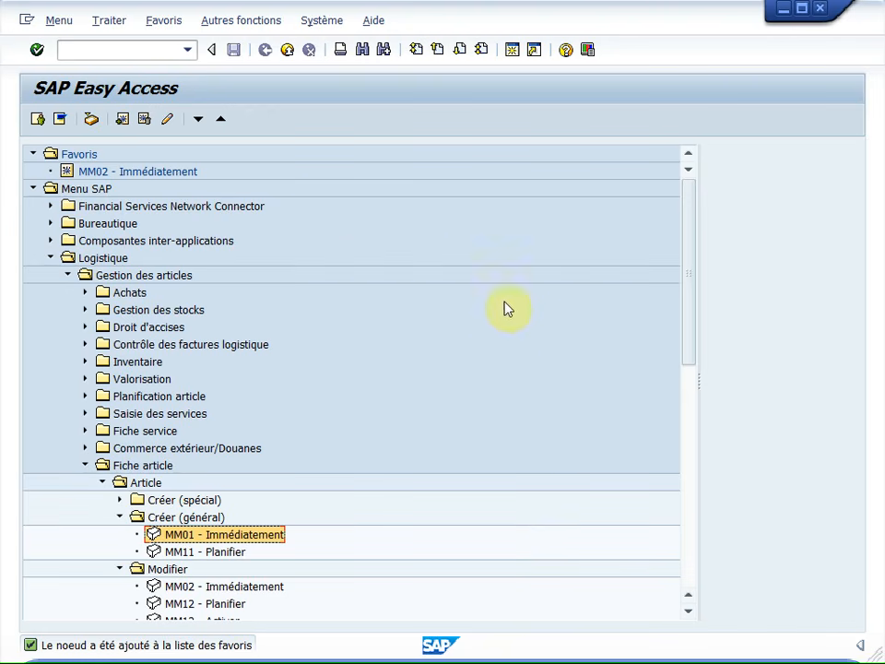
click(120, 120)
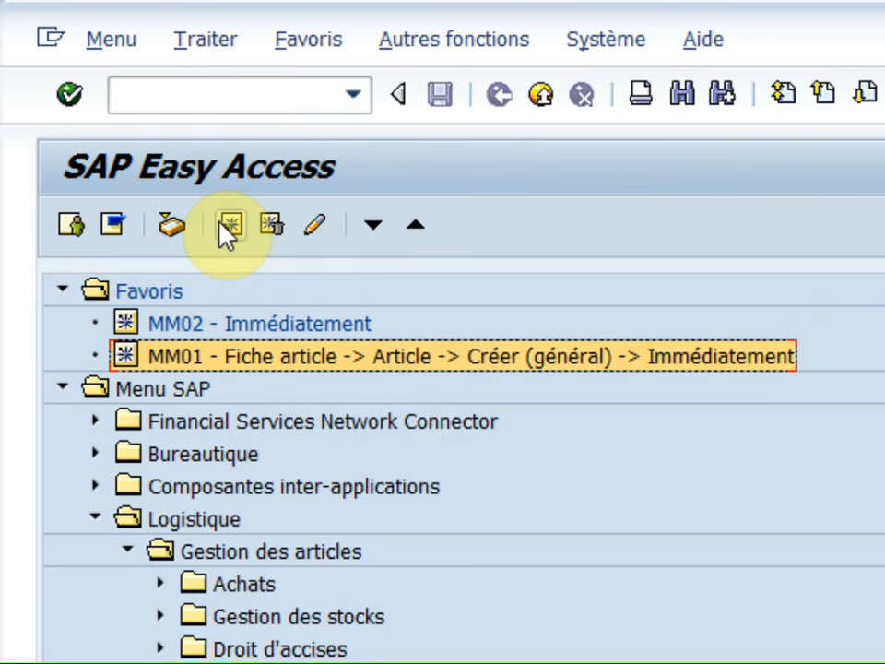
- Add a transaction to the favorites manually by entering the transaction code mm03
click(313, 42)
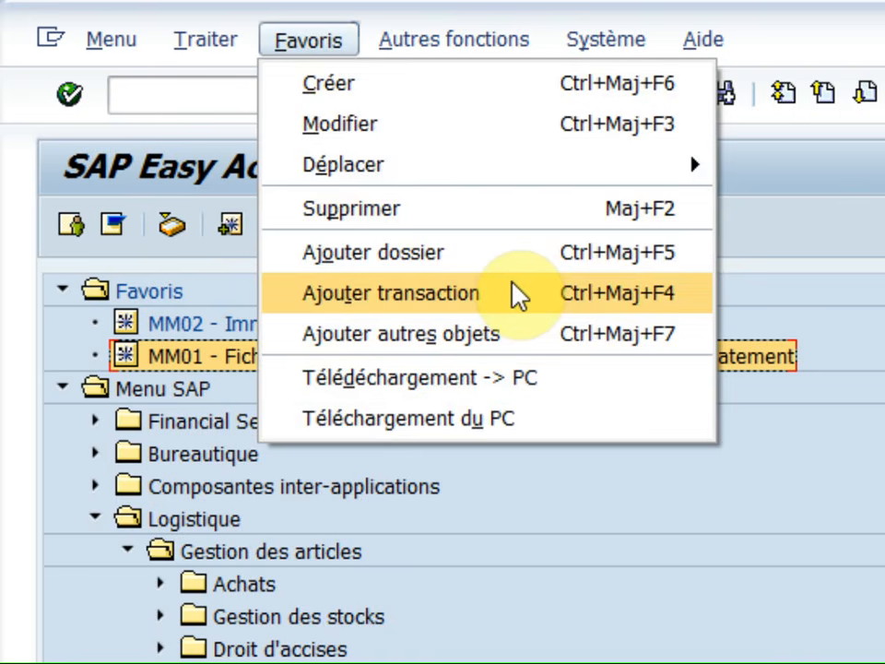
click(512, 300)
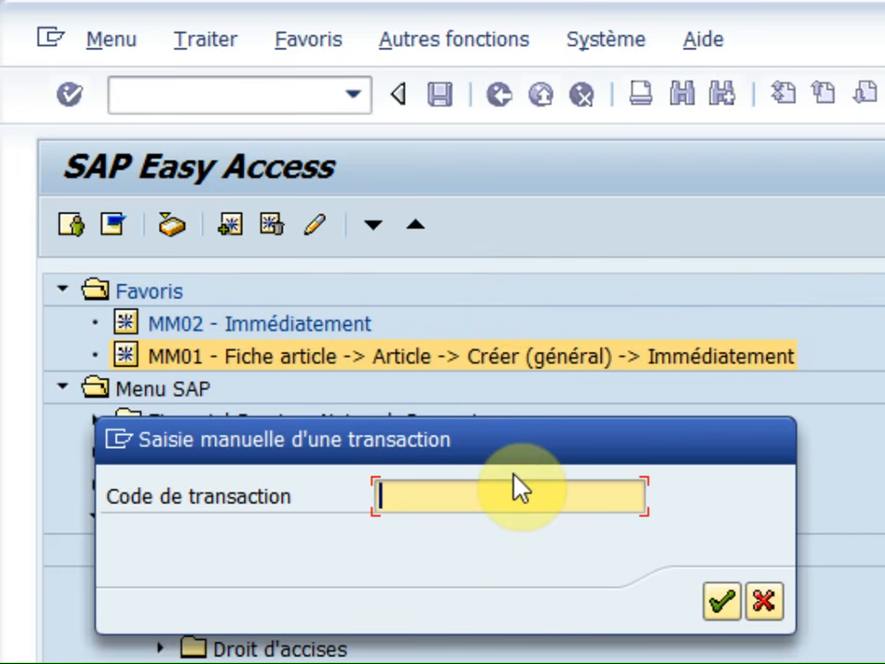
text(mm03)
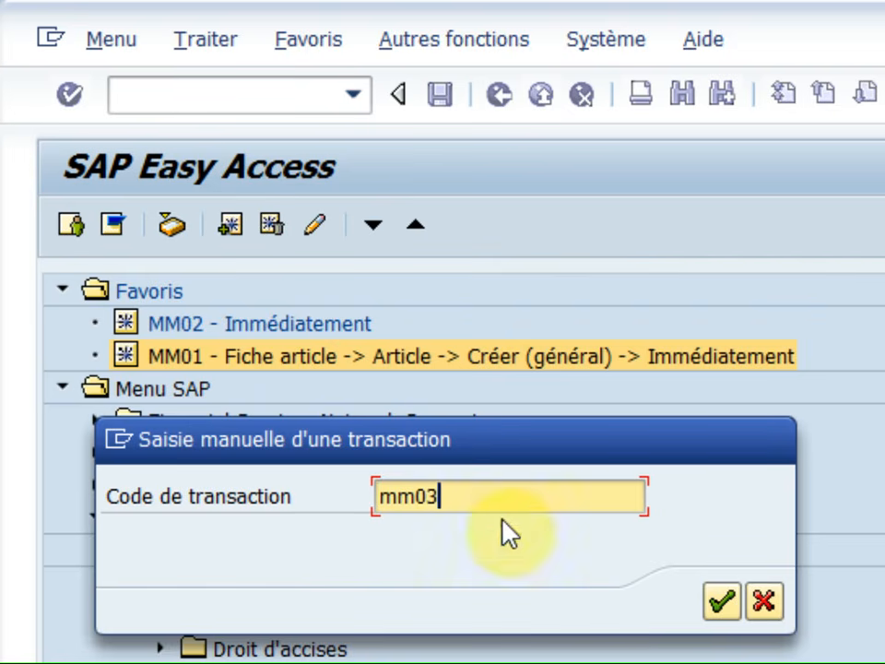
click(727, 611)
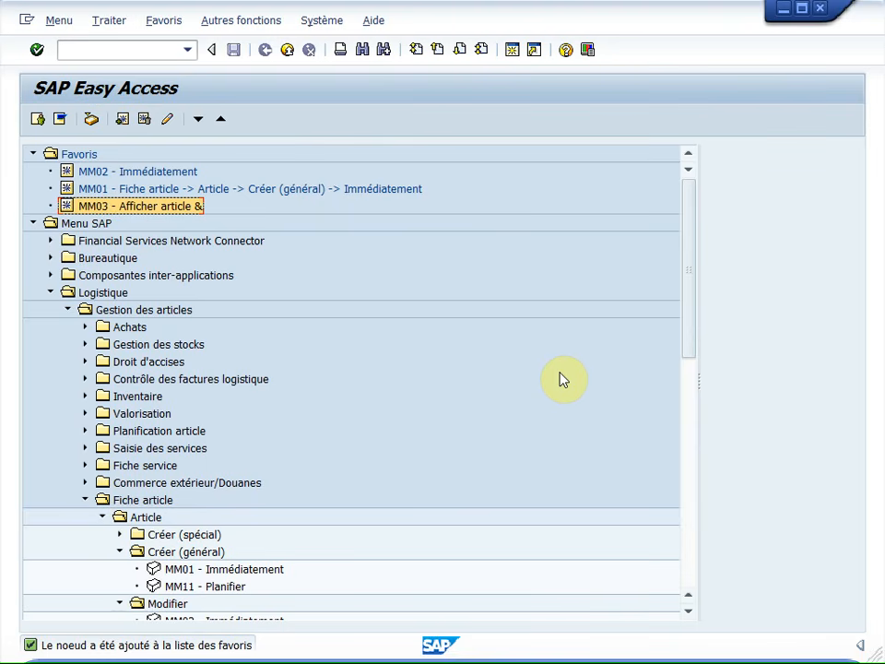
- Rename the MM02 favorite to "Modifier fiche article" and move it down one position, below MM01
click(169, 173)
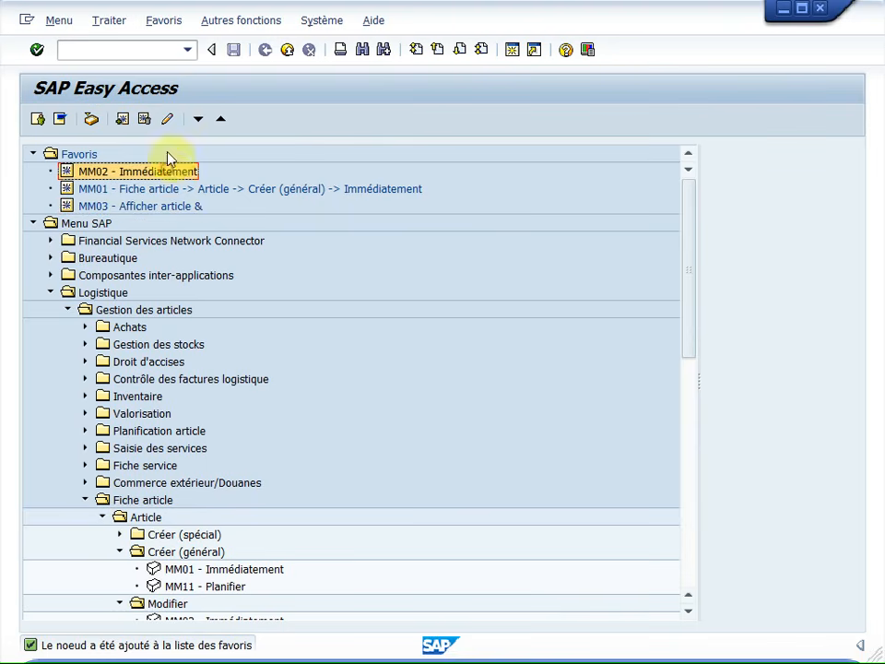
click(169, 119)
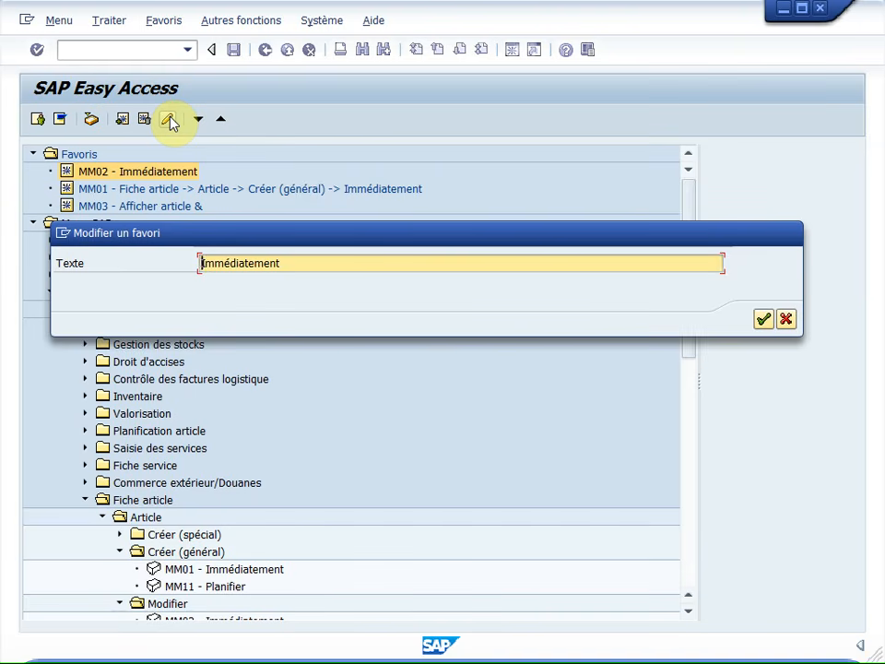
text(M)
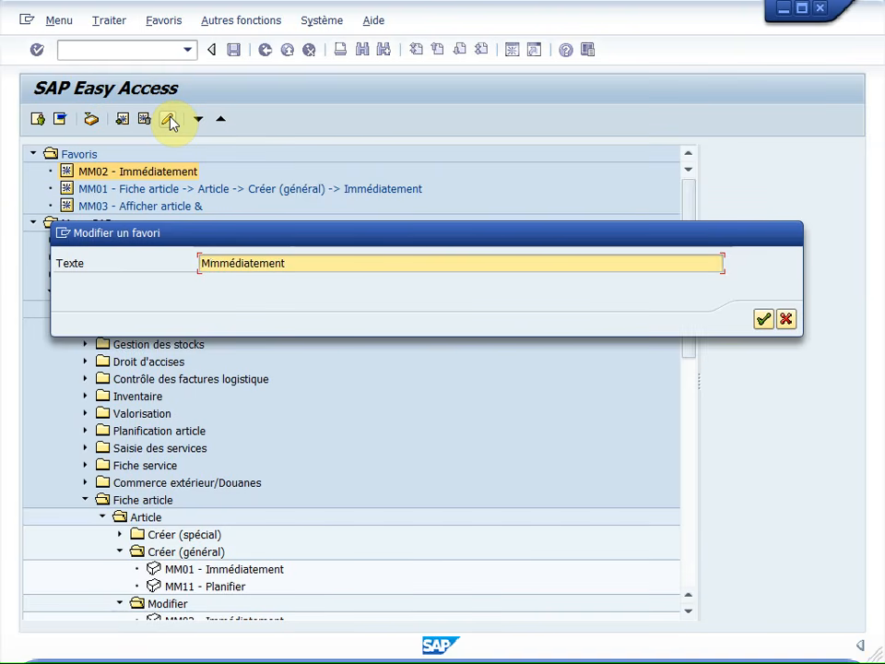
text(odifier fiche article)
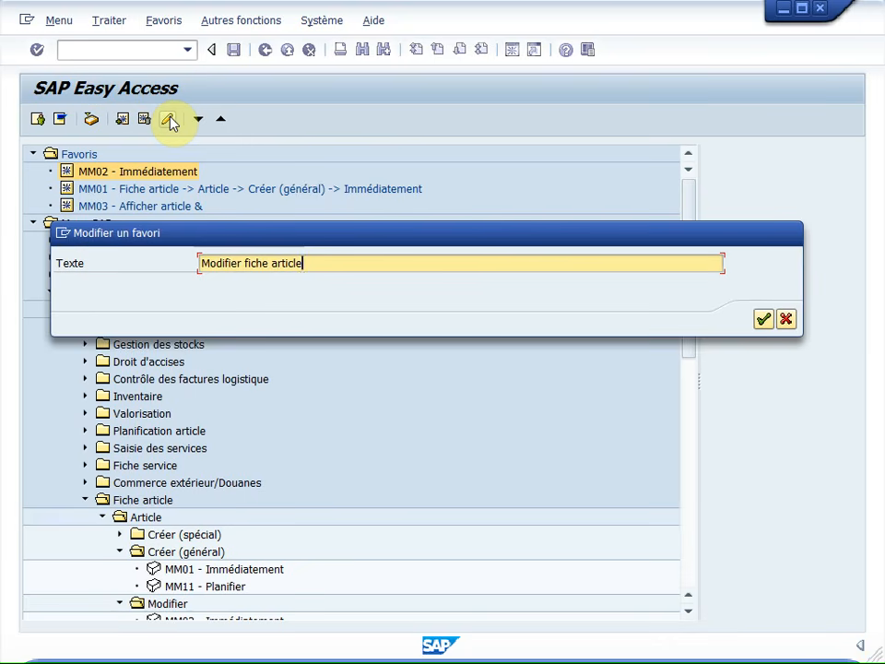
click(764, 320)
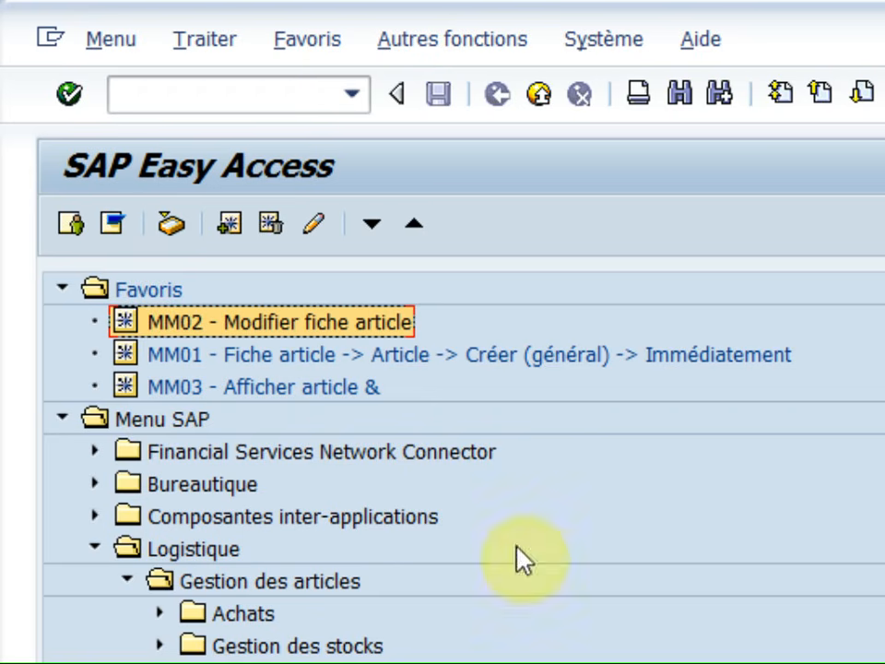
click(365, 231)
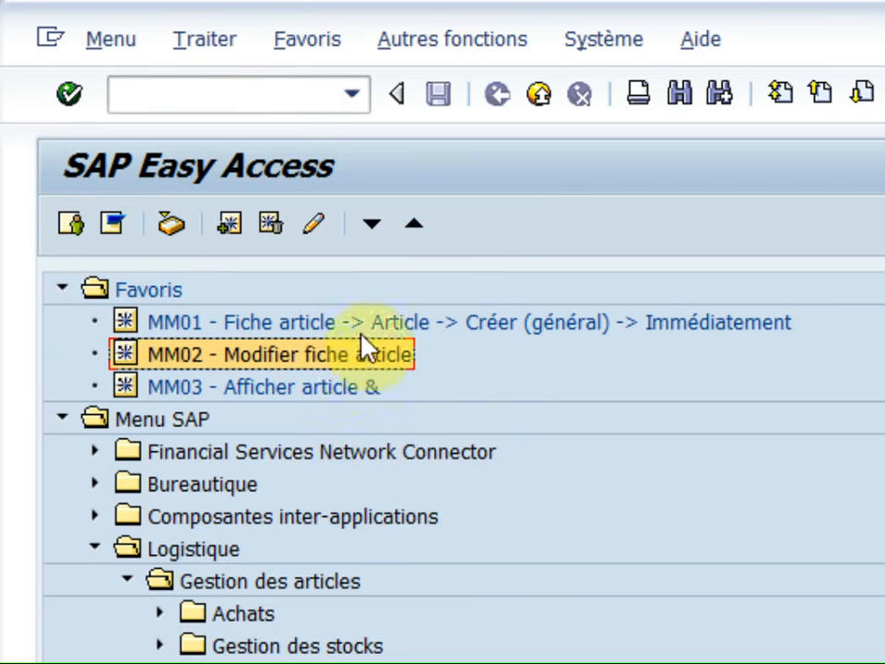
- Move the MM02 favorite down one position and back up again
click(371, 230)
click(415, 227)
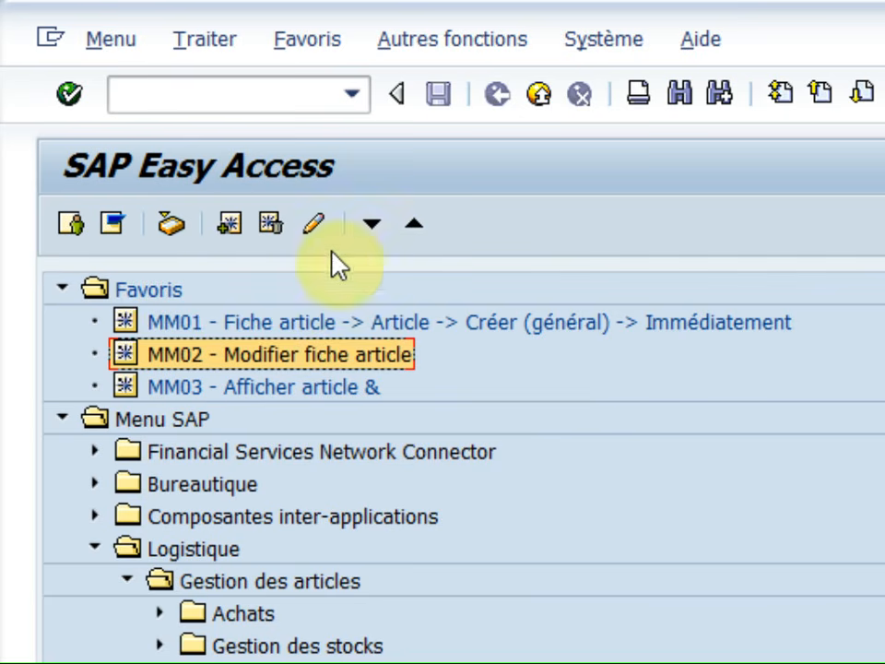
- Create a folder named "Gestion des fiches articles" in the favorites list
click(180, 289)
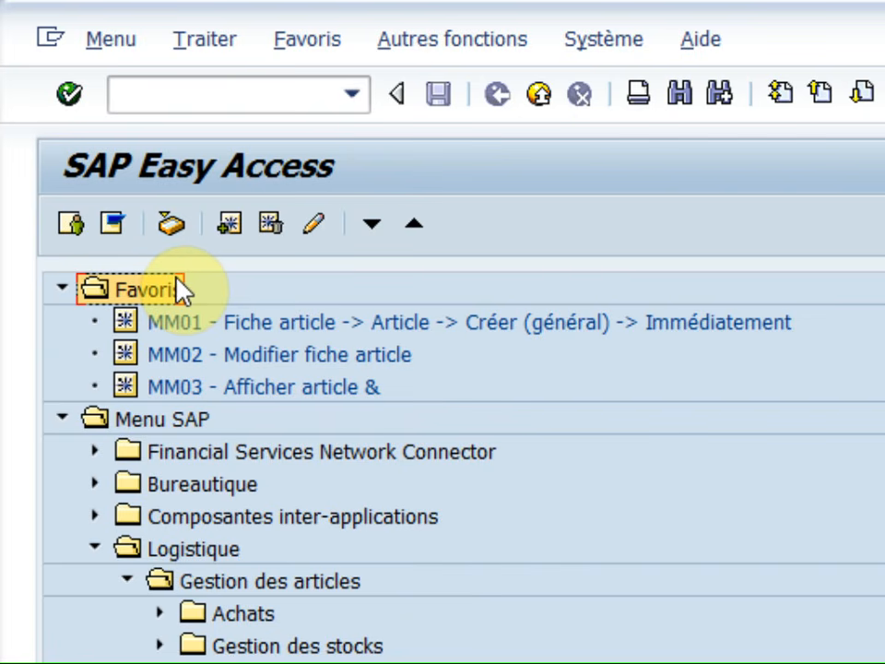
click(330, 43)
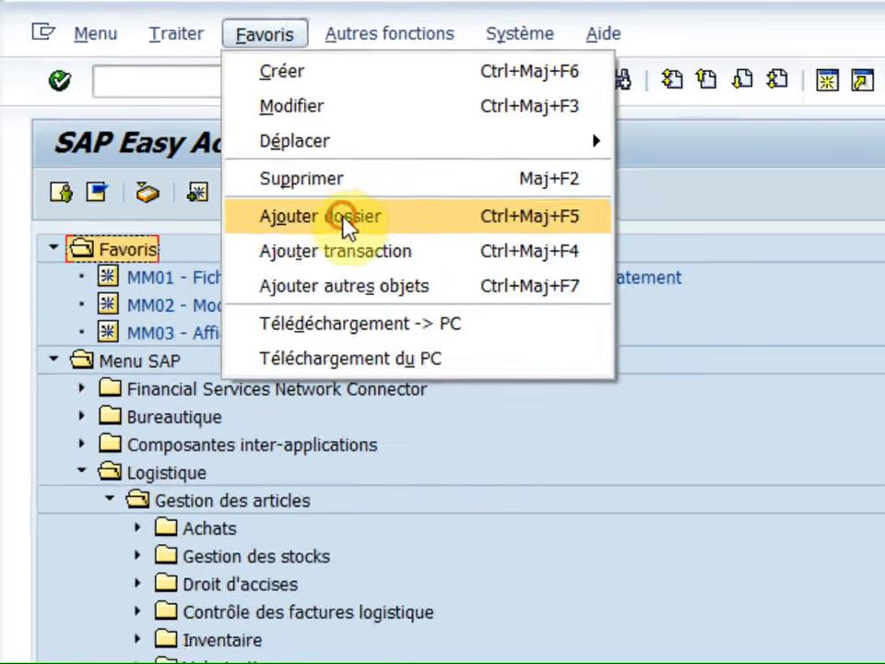
click(403, 258)
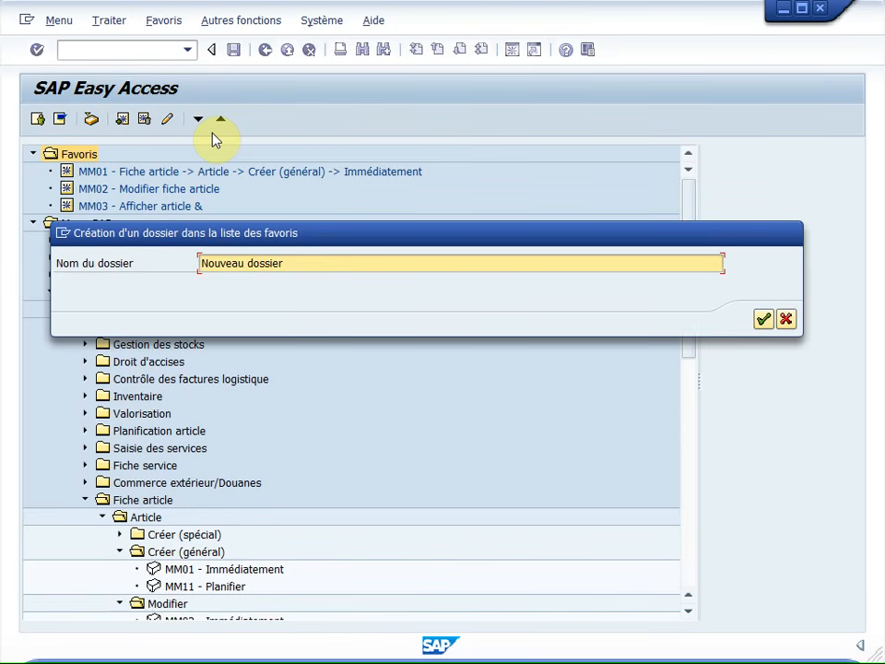
key(Delete)
key(Delete)
key(Delete)
key(Delete)
key(Delete)
key(Delete)
key(Delete)
key(Delete)
key(Delete)
key(Delete)
key(Delete)
key(Delete)
key(Delete)
key(Delete)
key(Delete)
text(Gestion des fiches articles)
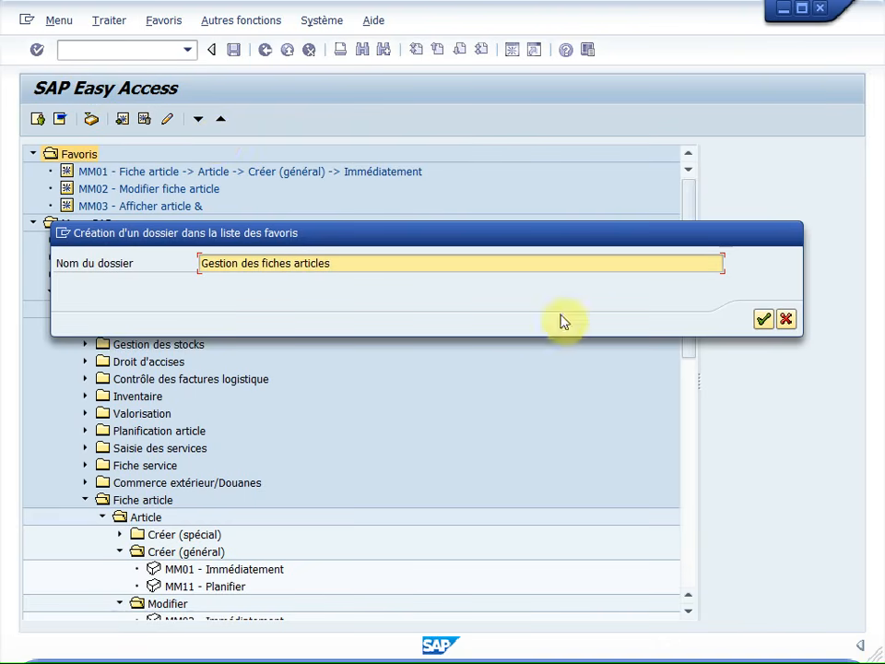
click(764, 320)
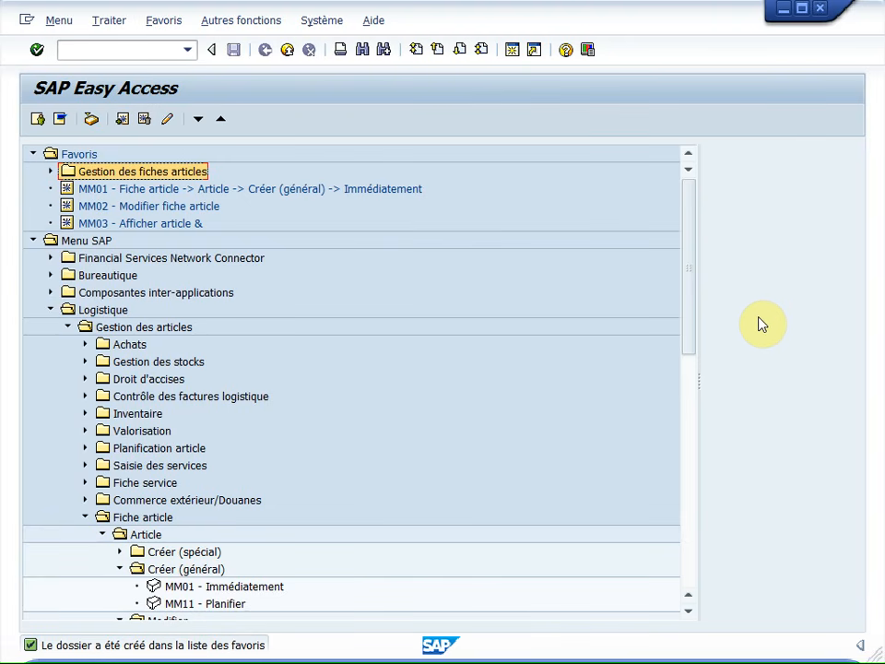
- Move the MM01, MM02 and MM03 favorites into the "Gestion des fiches articles" folder
click(261, 186)
drag(257, 175, 190, 173)
drag(159, 218, 144, 175)
drag(157, 226, 170, 174)
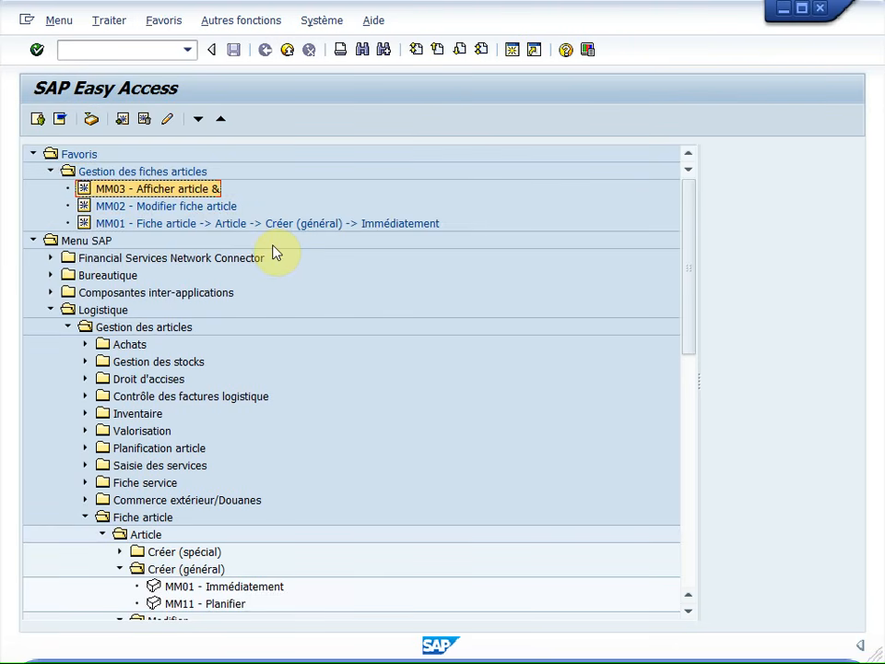
- Reorder the favorites inside the folder so they run MM01, MM02, MM03
click(198, 119)
click(198, 119)
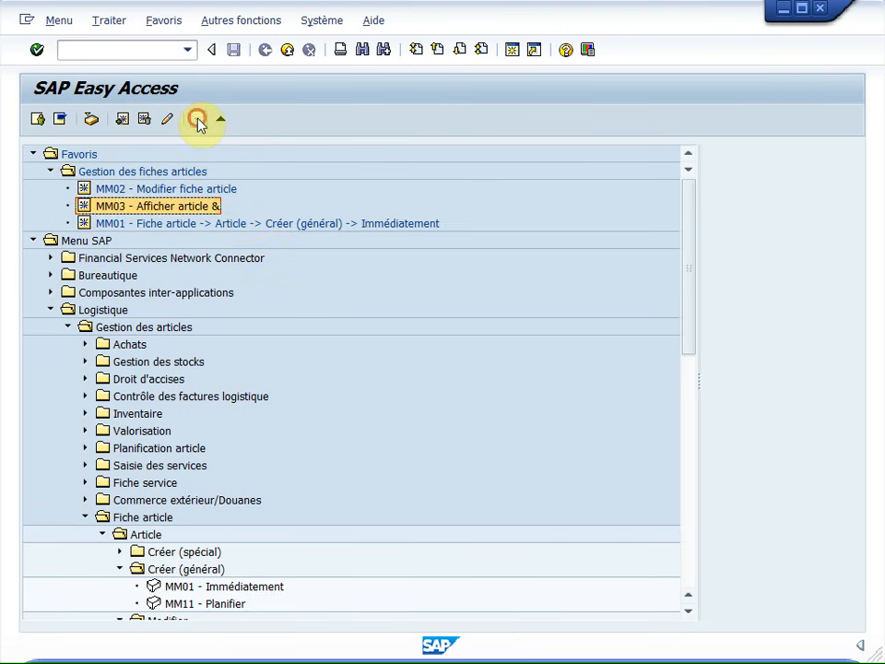
click(201, 210)
click(220, 119)
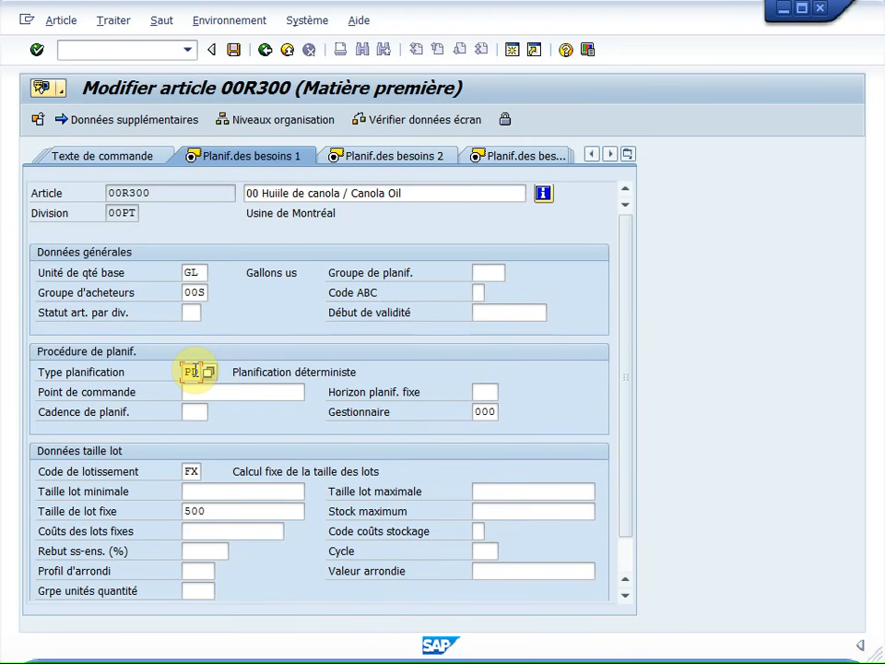
- Read the field help for Type planification in article 00R300, and open the application help for this transaction
key(F1)
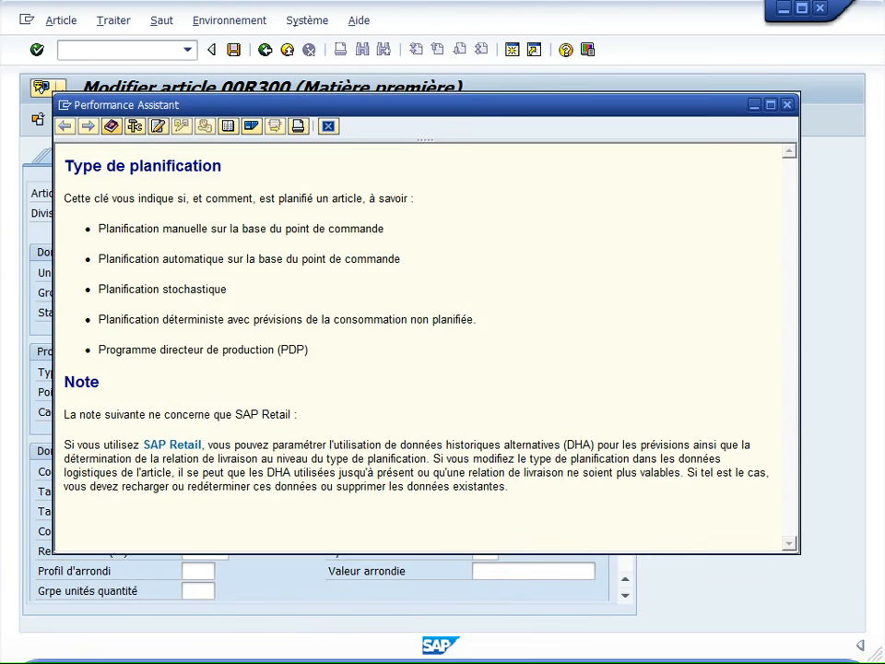
key(Escape)
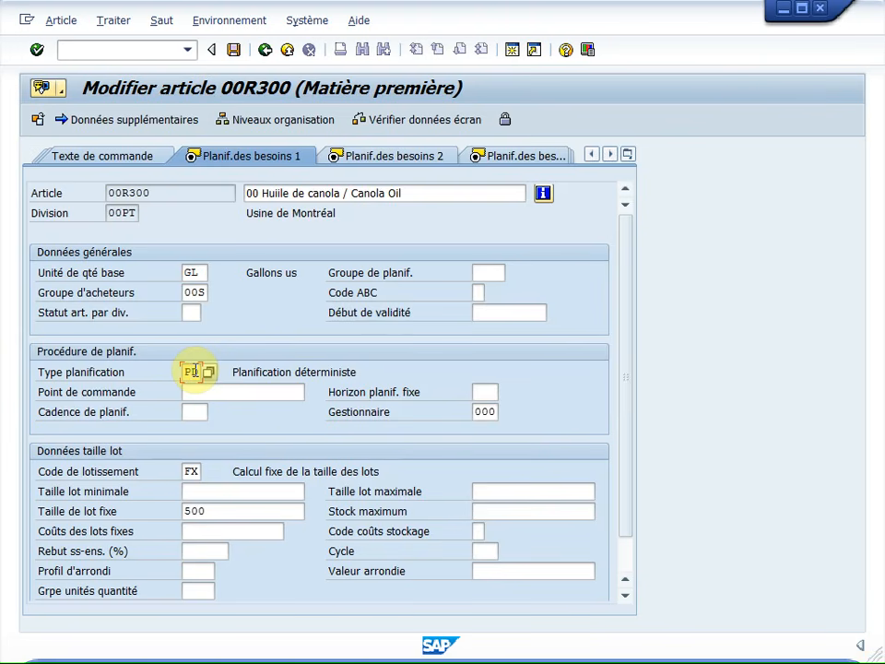
click(358, 20)
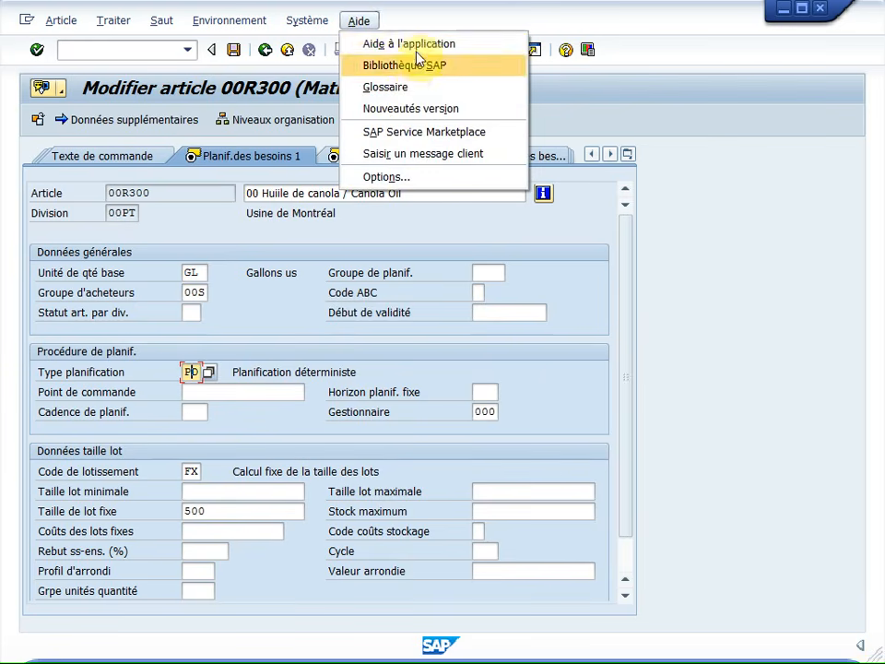
click(413, 46)
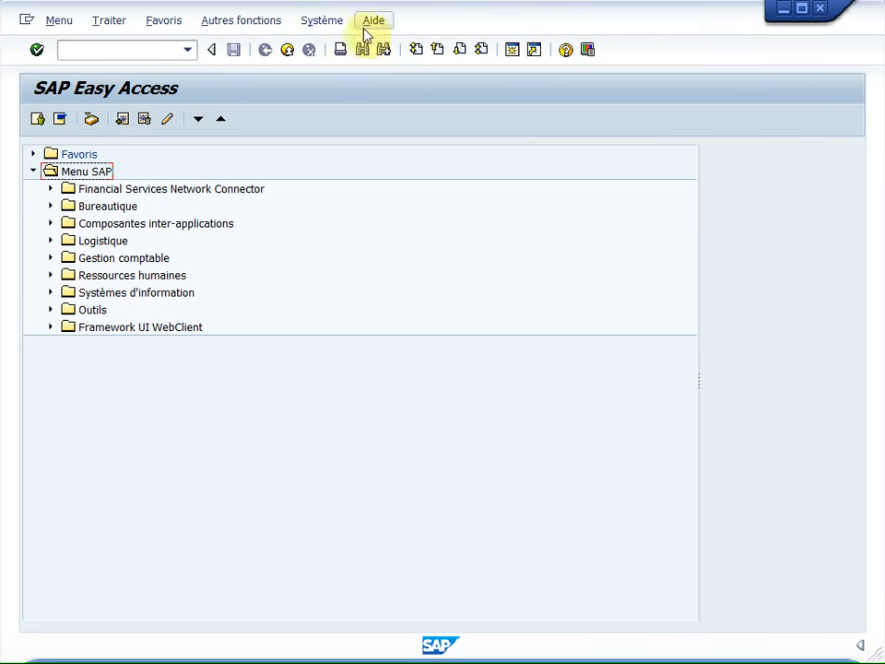
- Open two additional SAP sessions from the SAP Easy Access screen
click(335, 22)
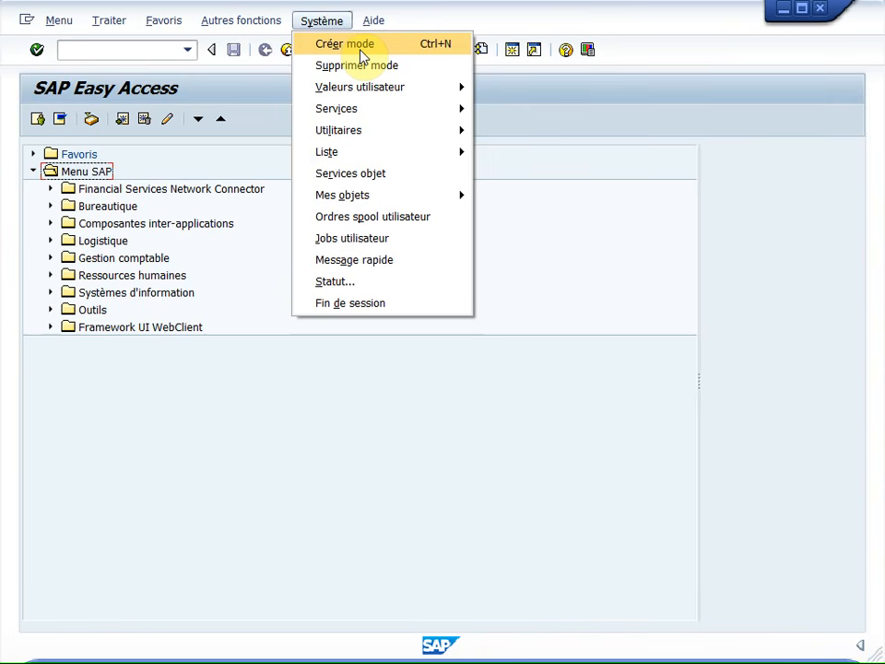
click(359, 50)
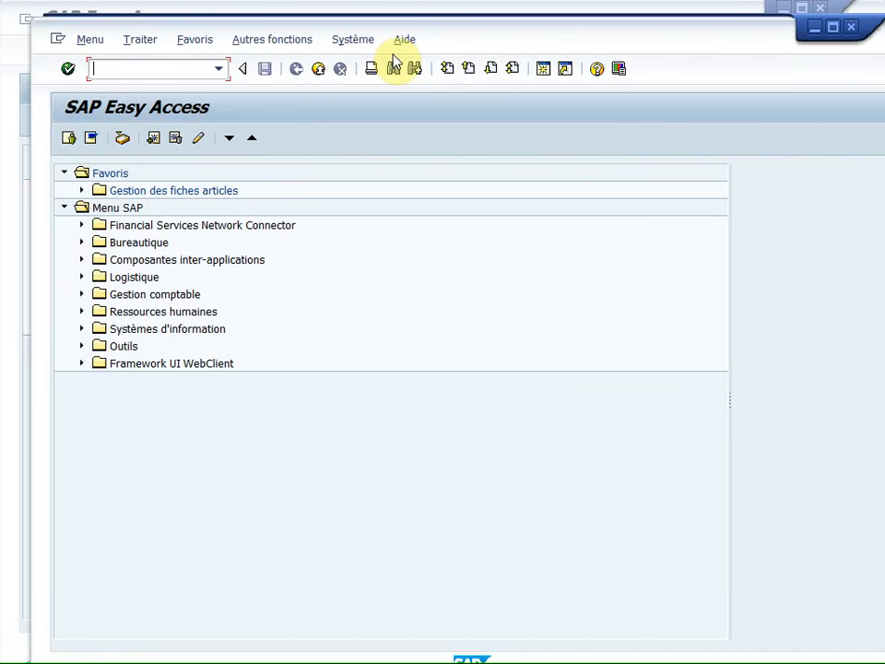
click(544, 71)
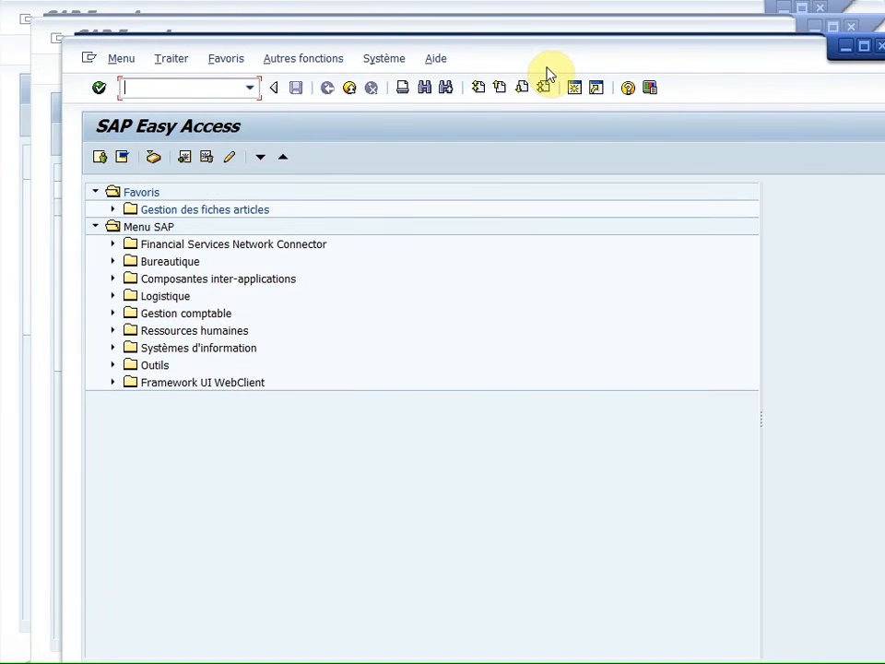
- Close the two additional sessions, ending the second one with the Supprimer mode command
click(880, 48)
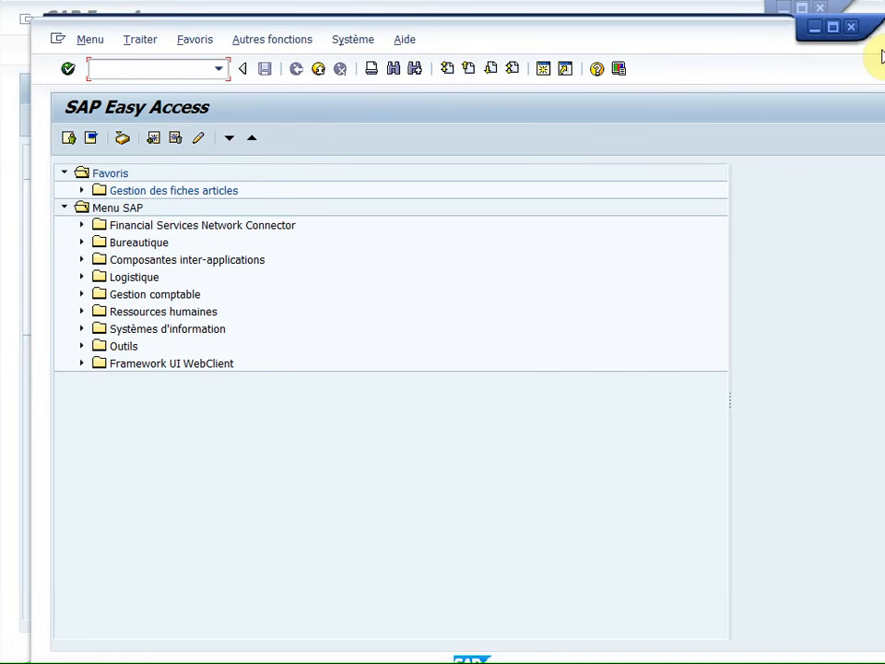
click(355, 40)
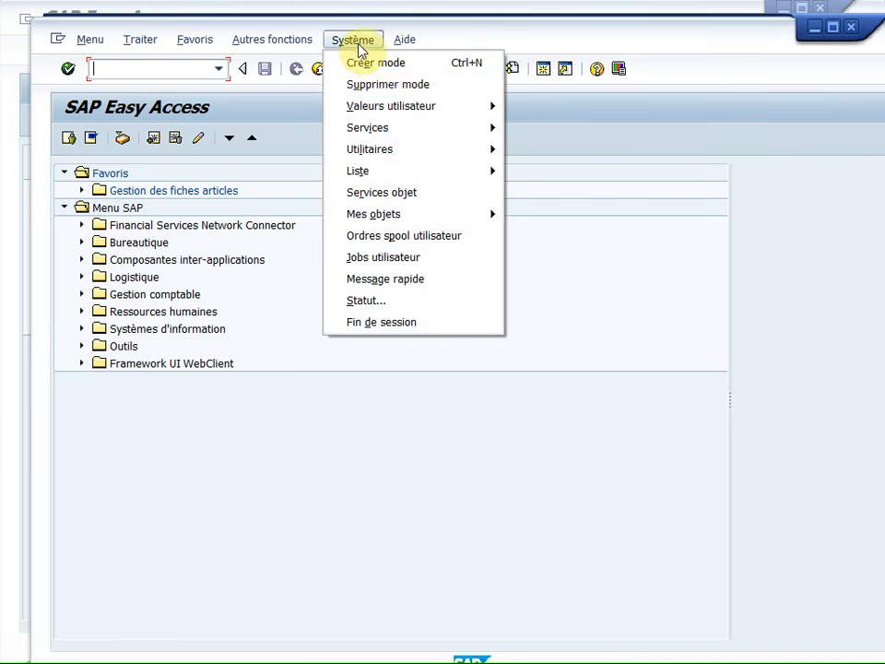
click(437, 96)
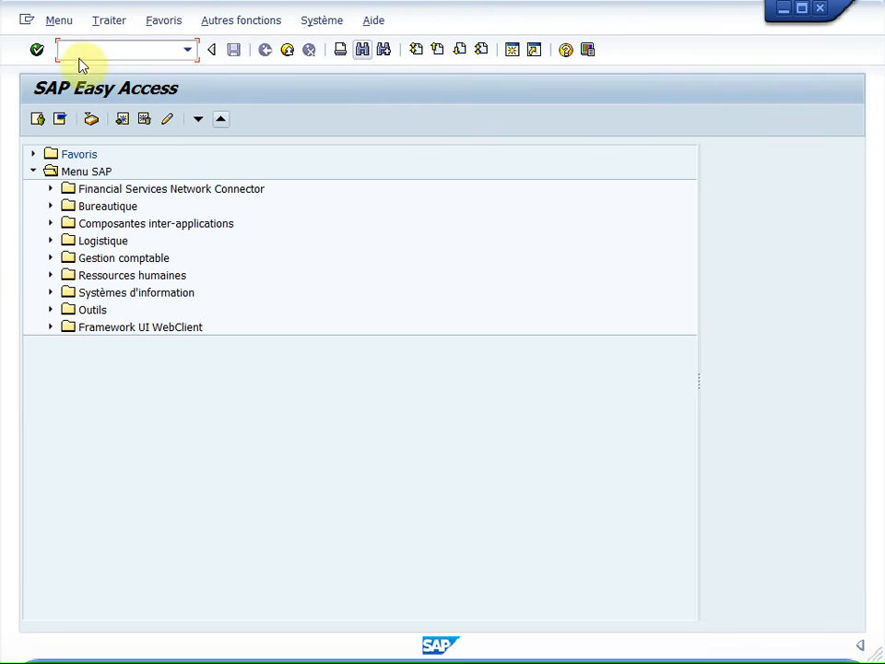
click(26, 20)
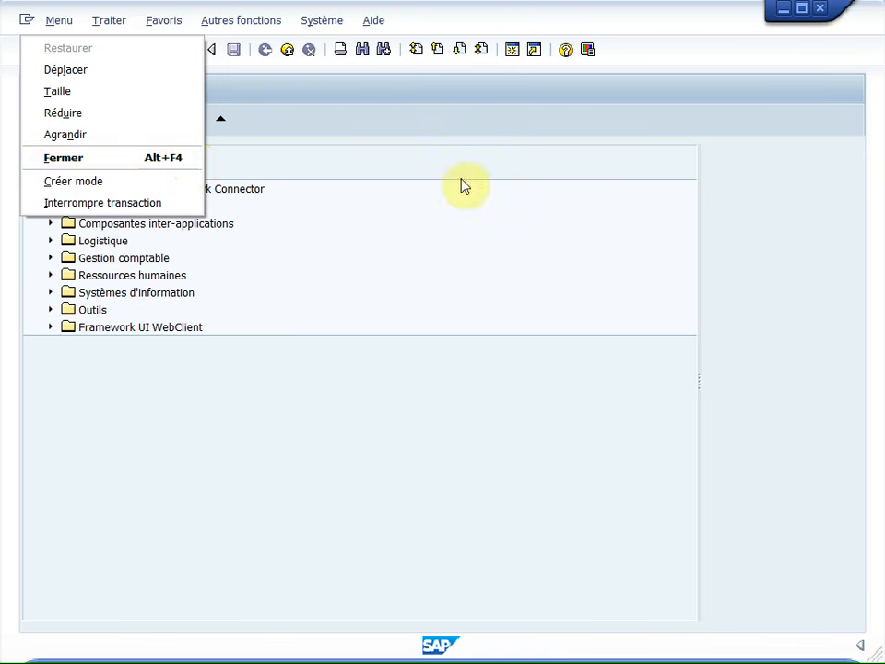
click(685, 277)
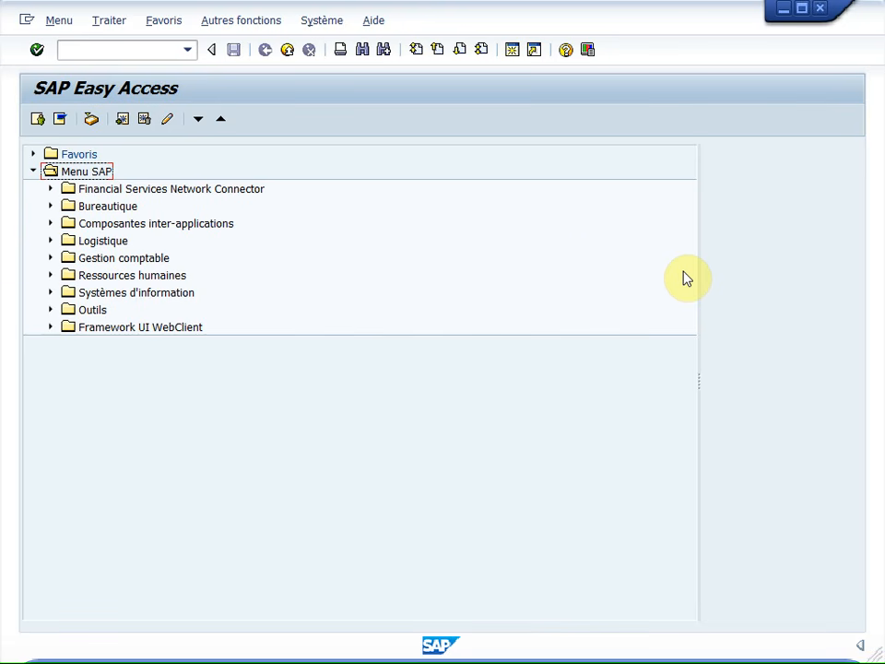
- Log off from the SAP system with the Fin de session command
click(332, 23)
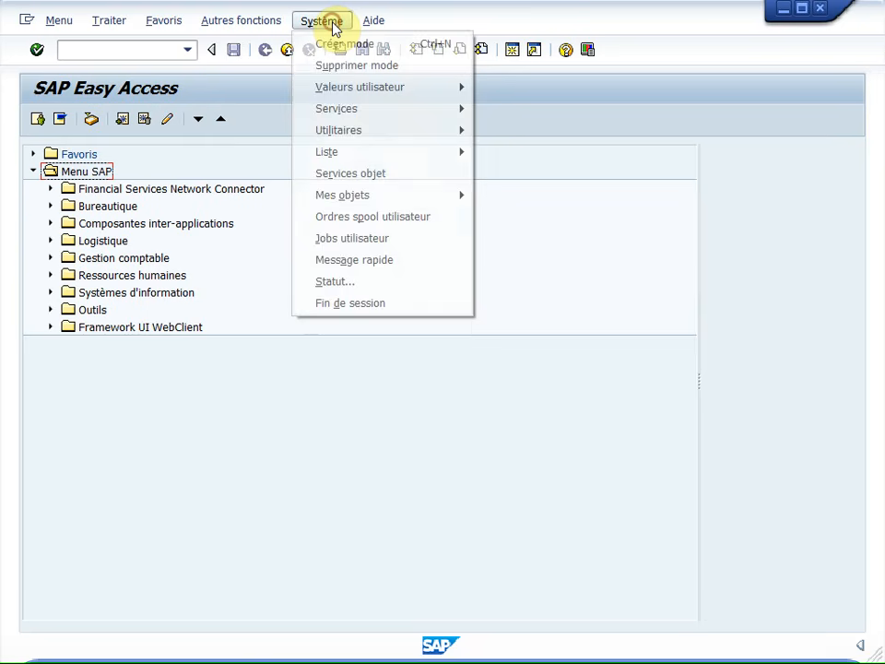
click(459, 308)
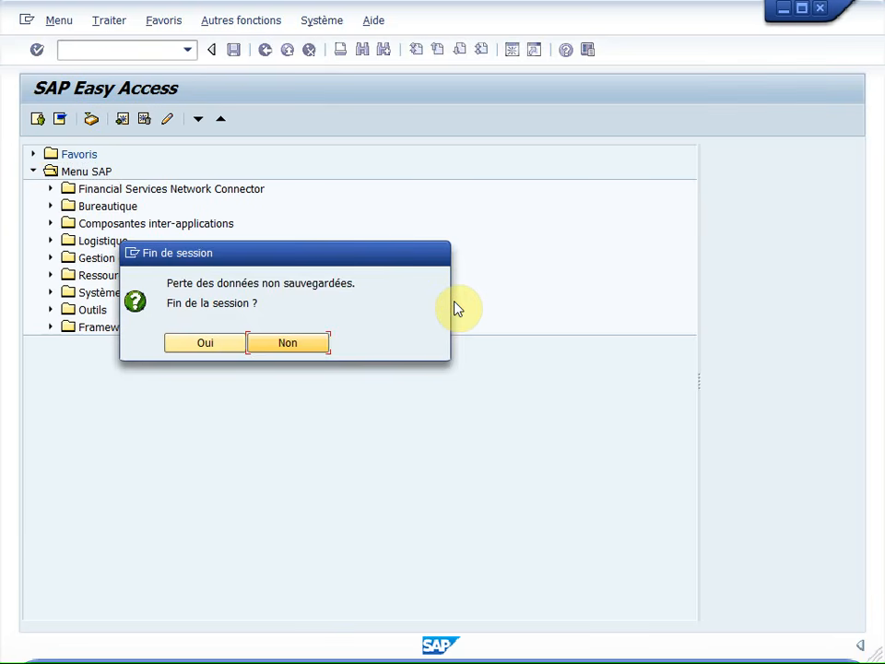